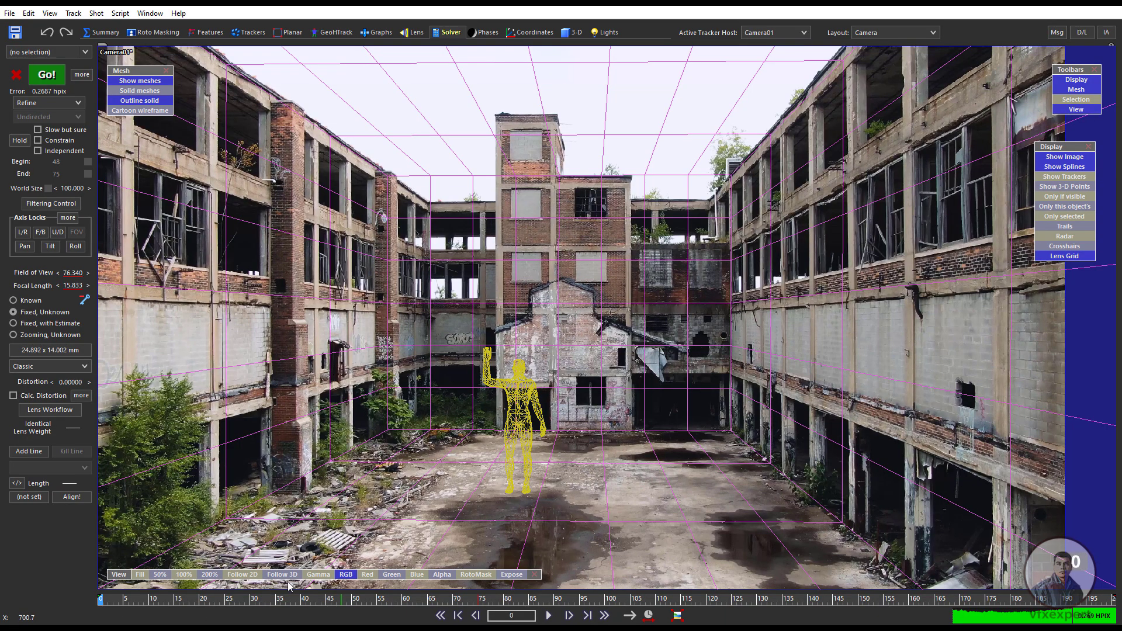
Step: Scrub through the shot to check the camera solve against the footage, and return to frame 0
left_click(379, 598)
left_click_drag(441, 599, 140, 591)
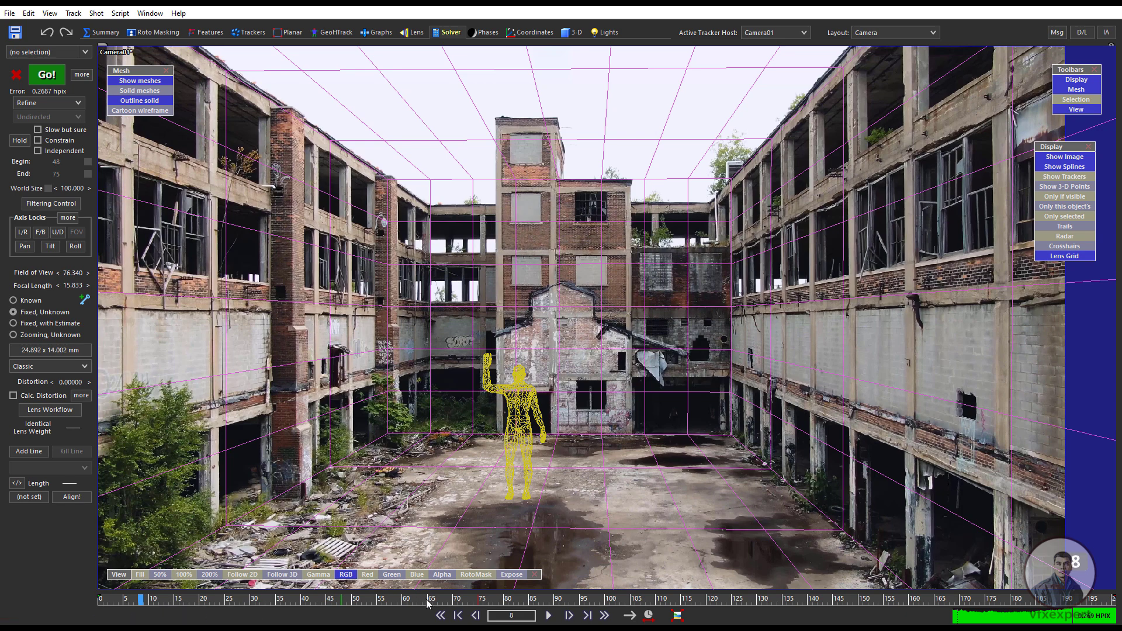
mouse_move(498, 615)
left_mouse_down()
mouse_move(496, 525)
mouse_move(496, 563)
mouse_move(1, 564)
left_mouse_up()
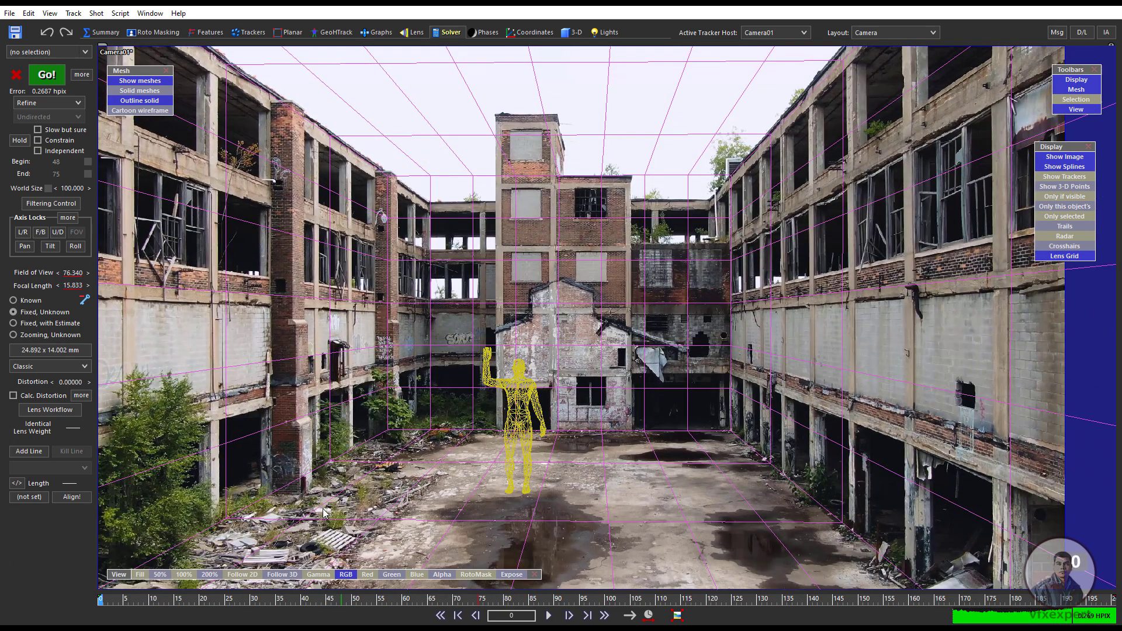
Step: Switch to the Quad layout and show the trackers and 3-D points in the camera view
left_click(885, 33)
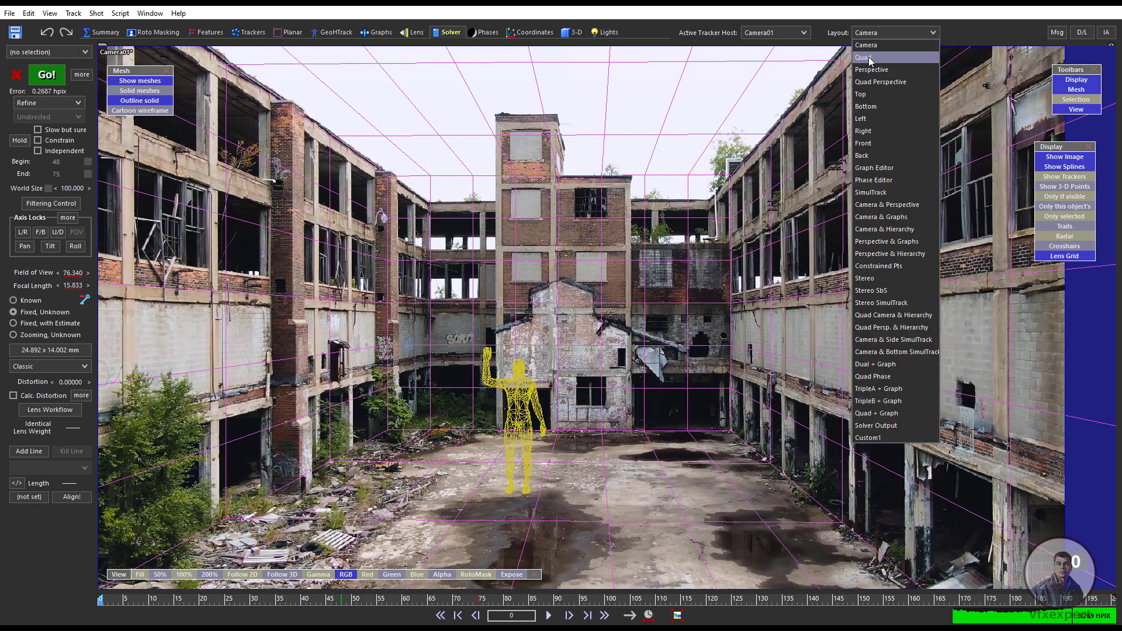
left_click(869, 58)
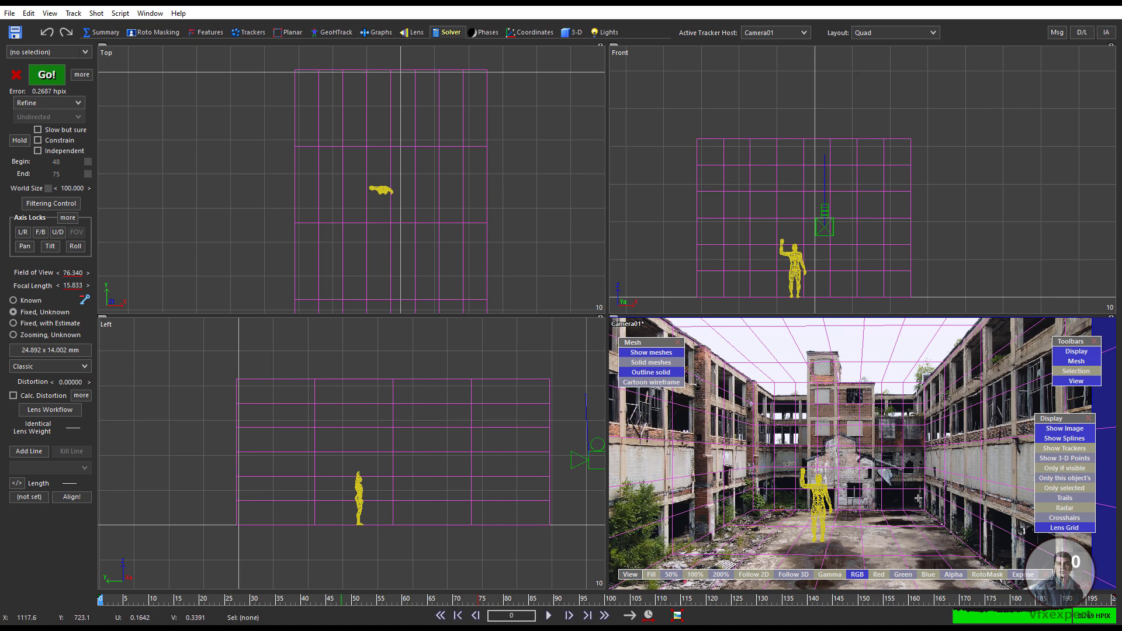
left_click(1064, 448)
left_click(1071, 458)
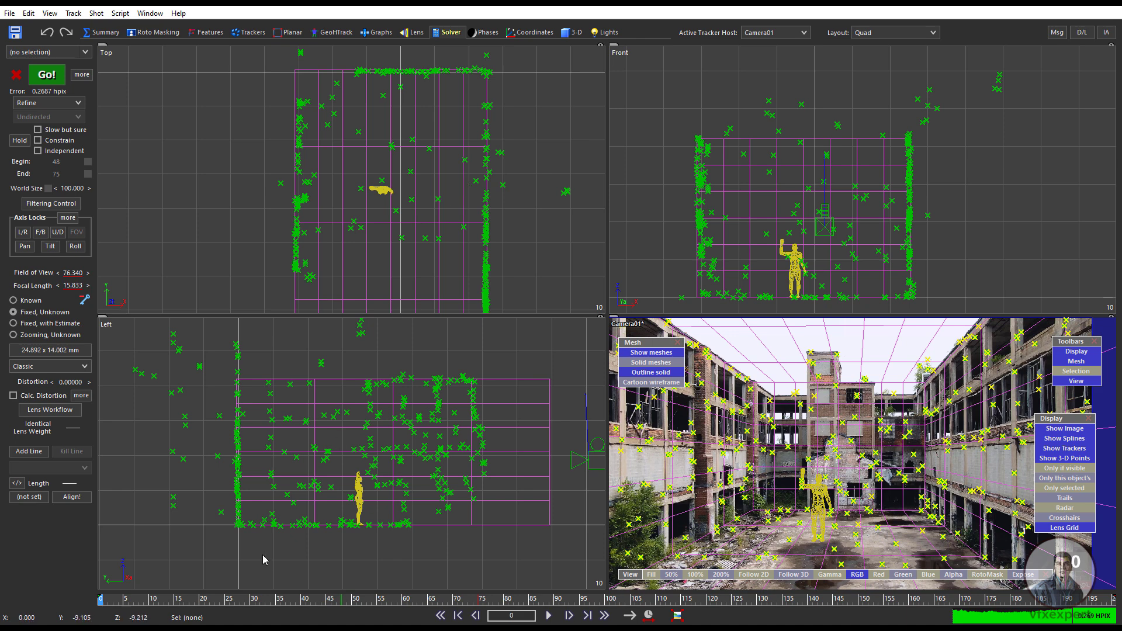
Step: Examine where the back-wall base tracker and a mid-ground tracker sit relative to the world origin in the Quad views
left_click(238, 526)
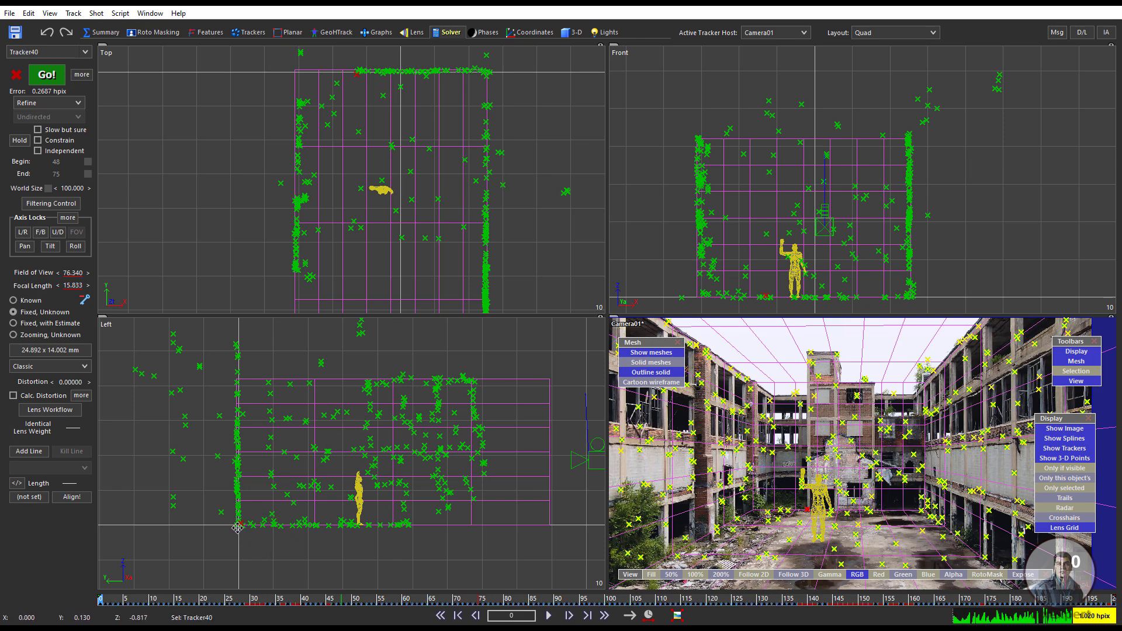
scroll(407, 145, "down", 4)
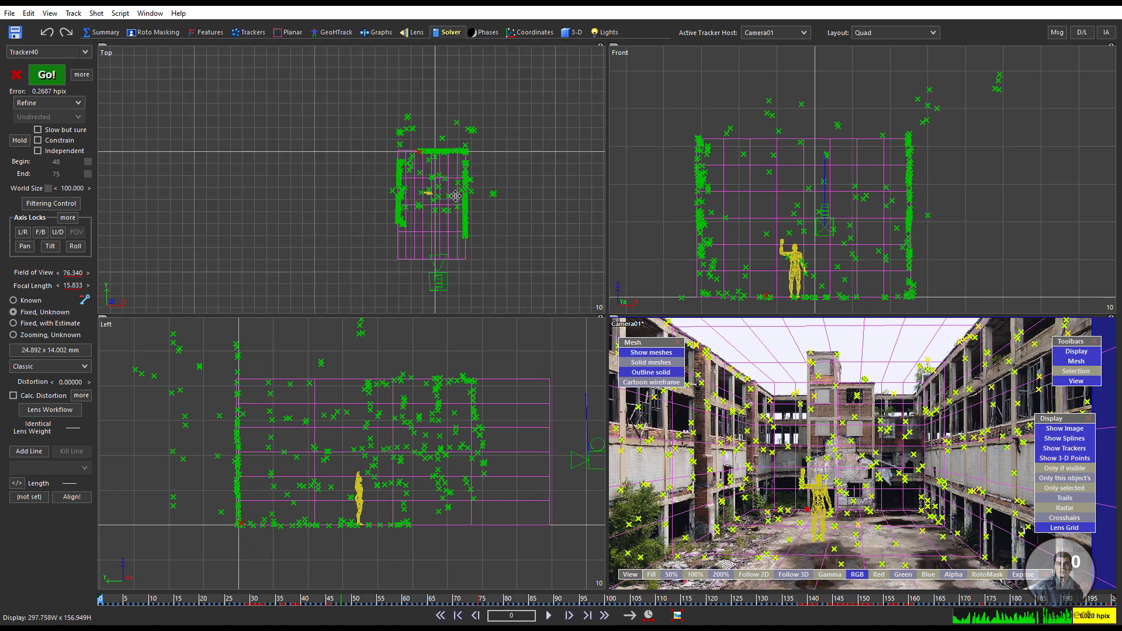
scroll(407, 145, "up", 3)
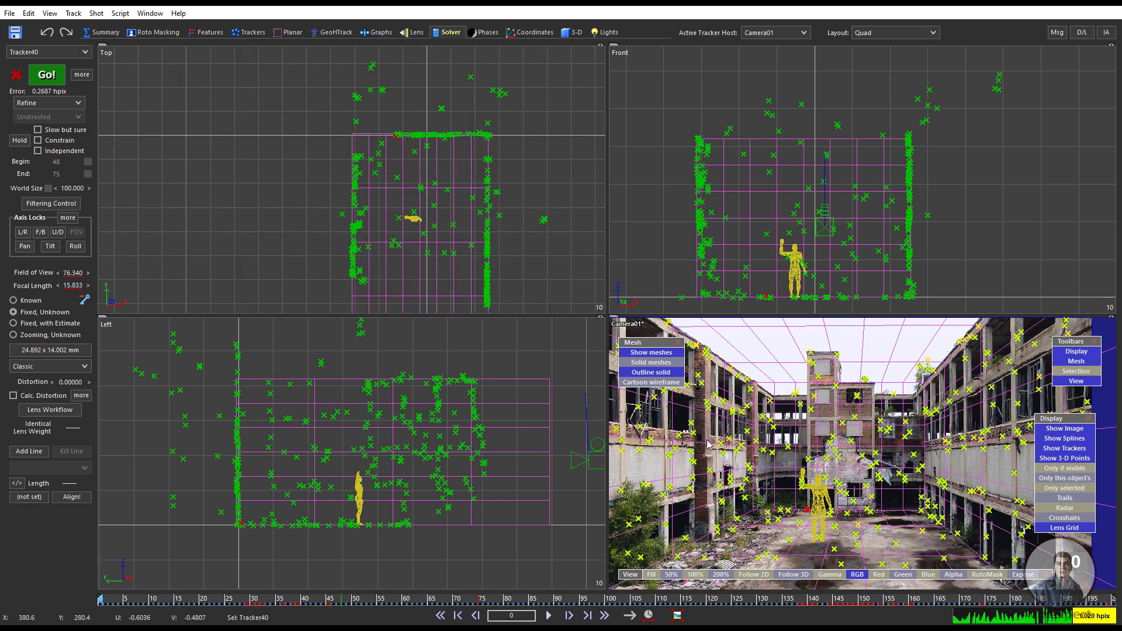
scroll(815, 443, "down", 3)
scroll(841, 462, "up", 6)
left_click(854, 450)
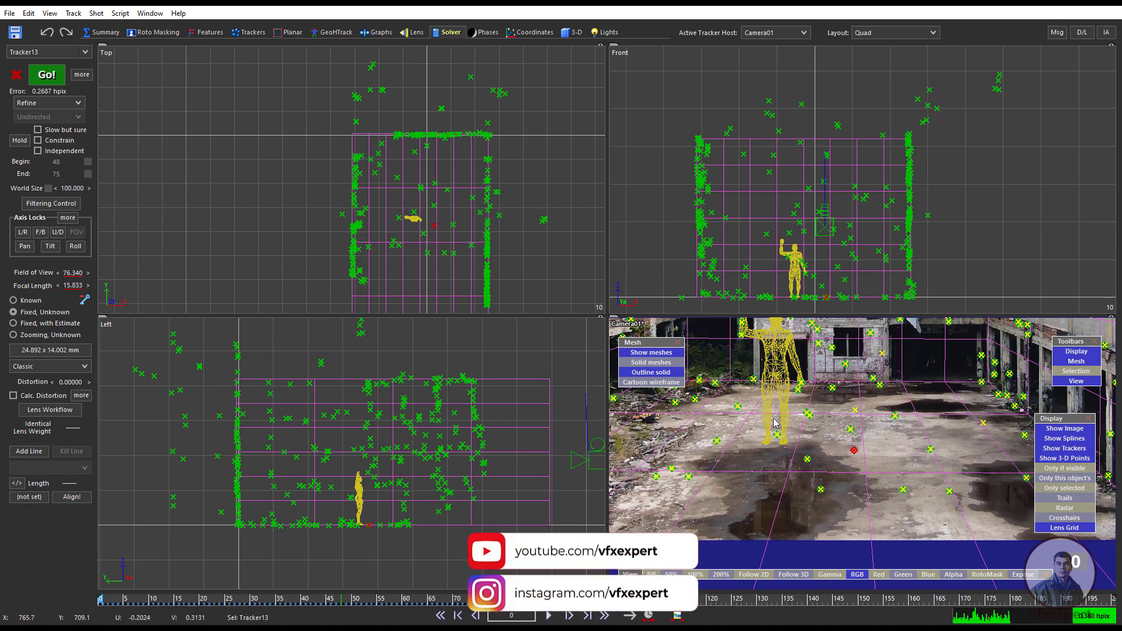
scroll(457, 229, "down", 2)
scroll(444, 230, "up", 2)
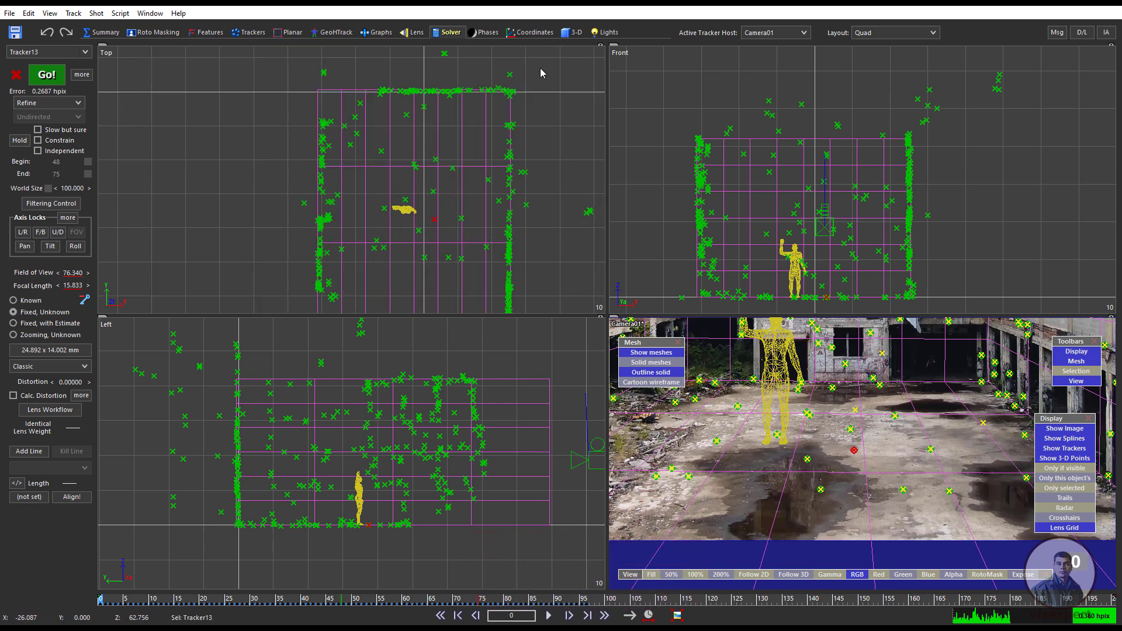
Step: In the 3-D room's Quad layout, shift the whole solved scene in the Top view so the middle of the ground sits at the origin
left_click(577, 33)
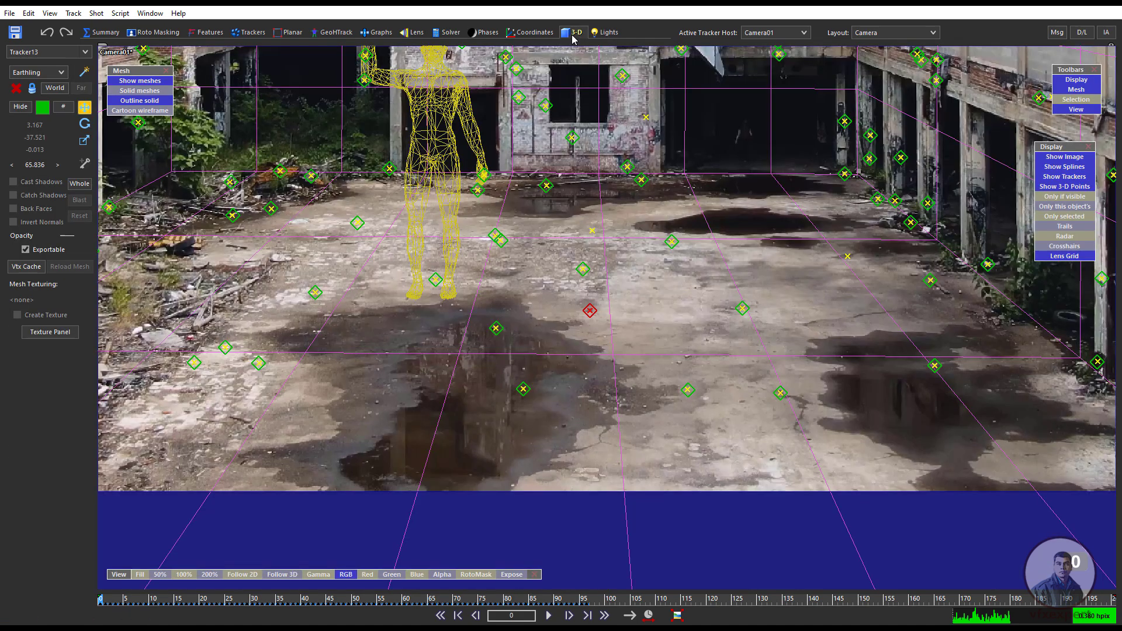
left_click(865, 32)
left_click(870, 57)
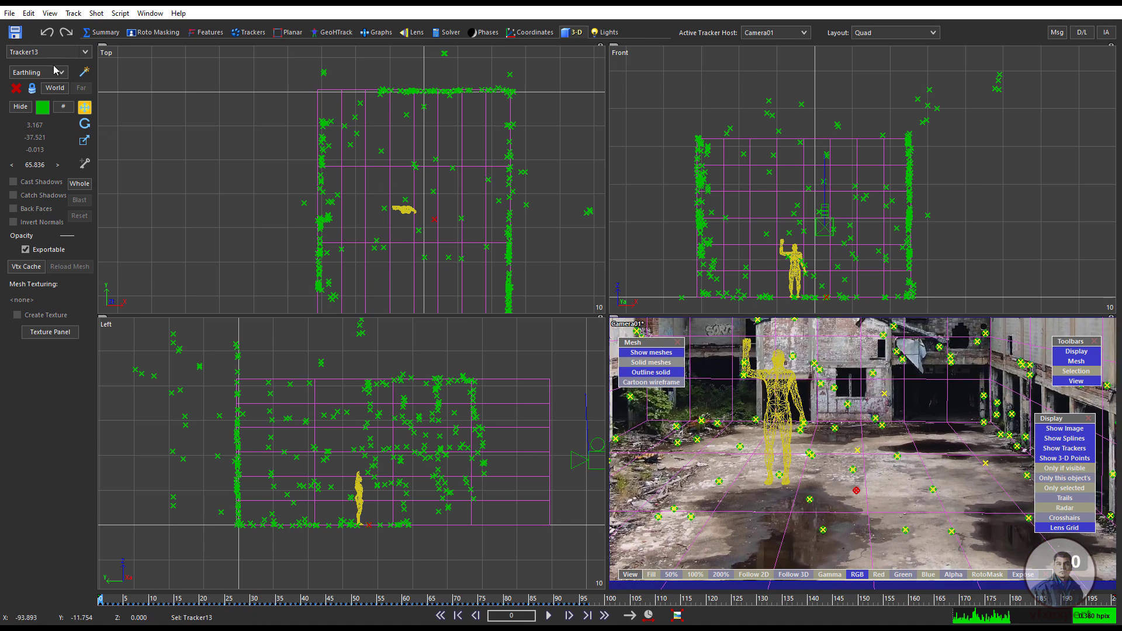
left_click(85, 107)
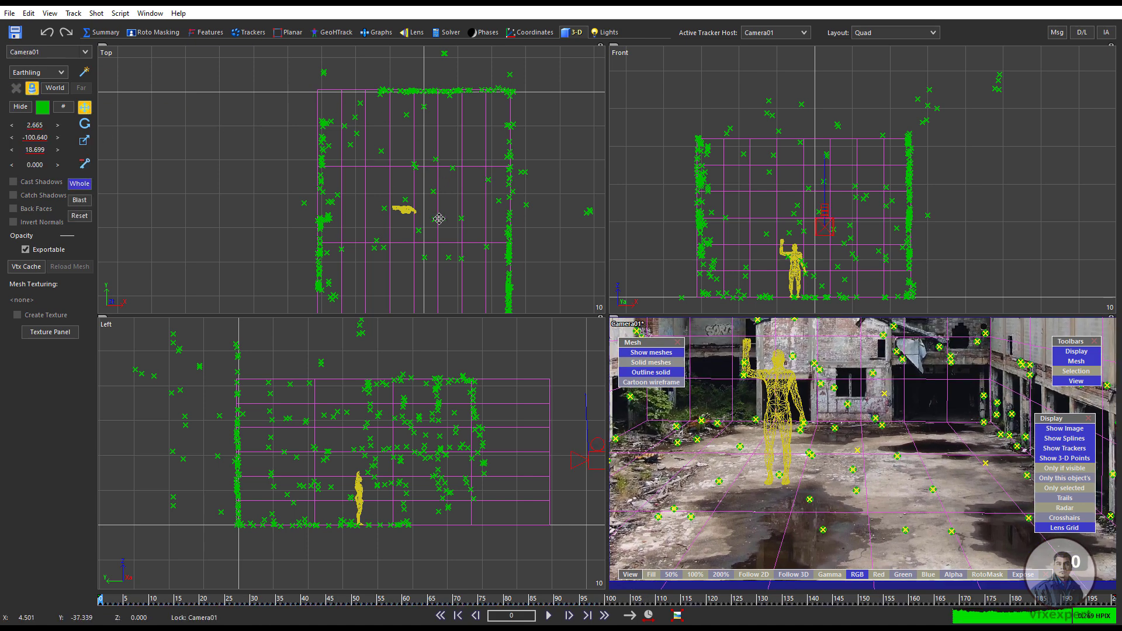
left_click_drag(461, 253, 451, 154)
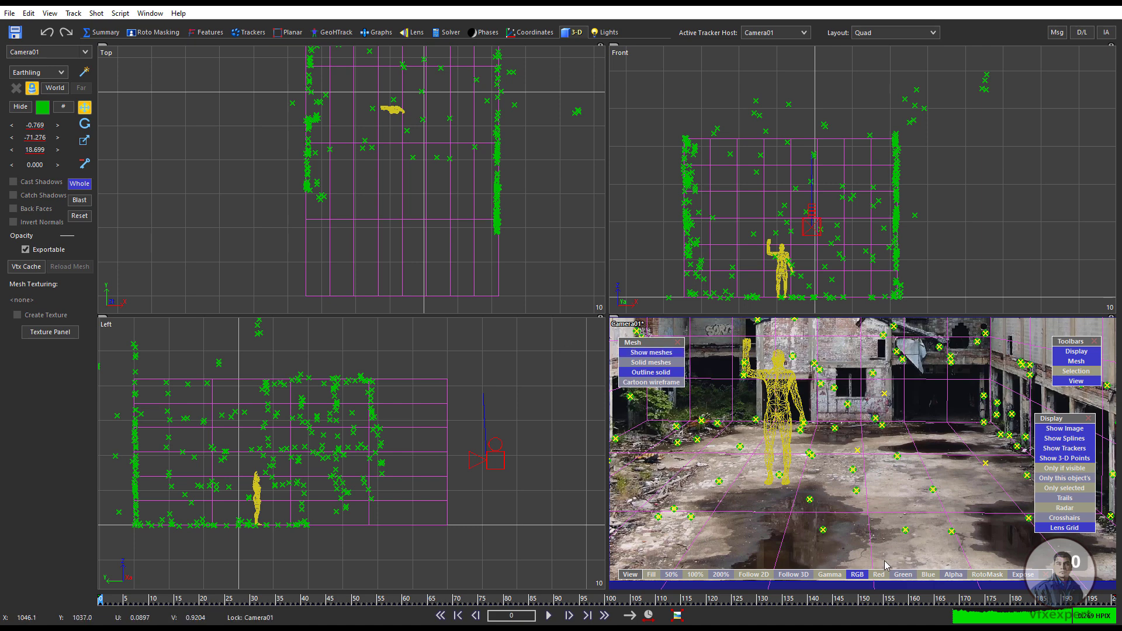
left_click(32, 88)
Step: Select the ground tracker nearest the origin and nudge the whole scene sideways in the Front view to align that tracker with the origin
scroll(836, 498, "down", 1)
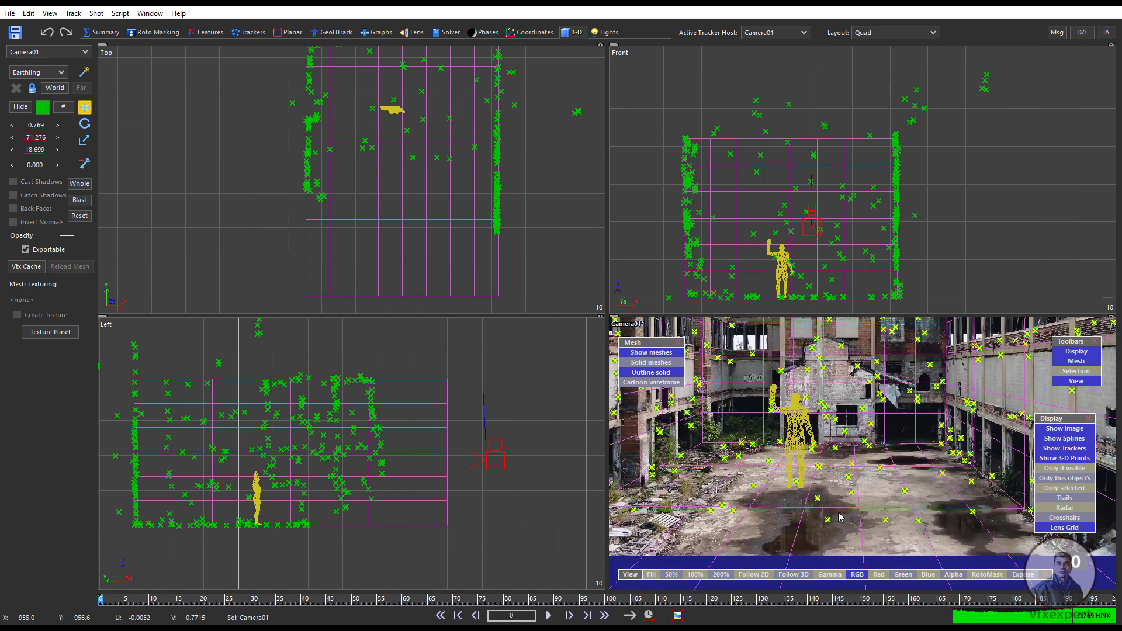
scroll(837, 512, "up", 1)
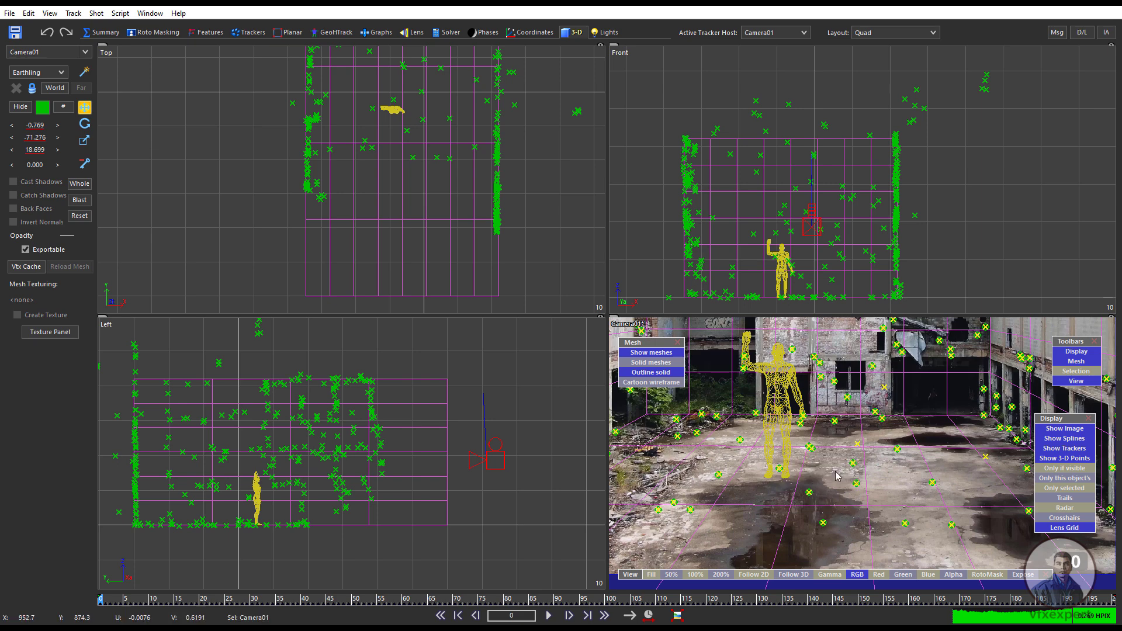
scroll(837, 476, "down", 2)
left_click(843, 463)
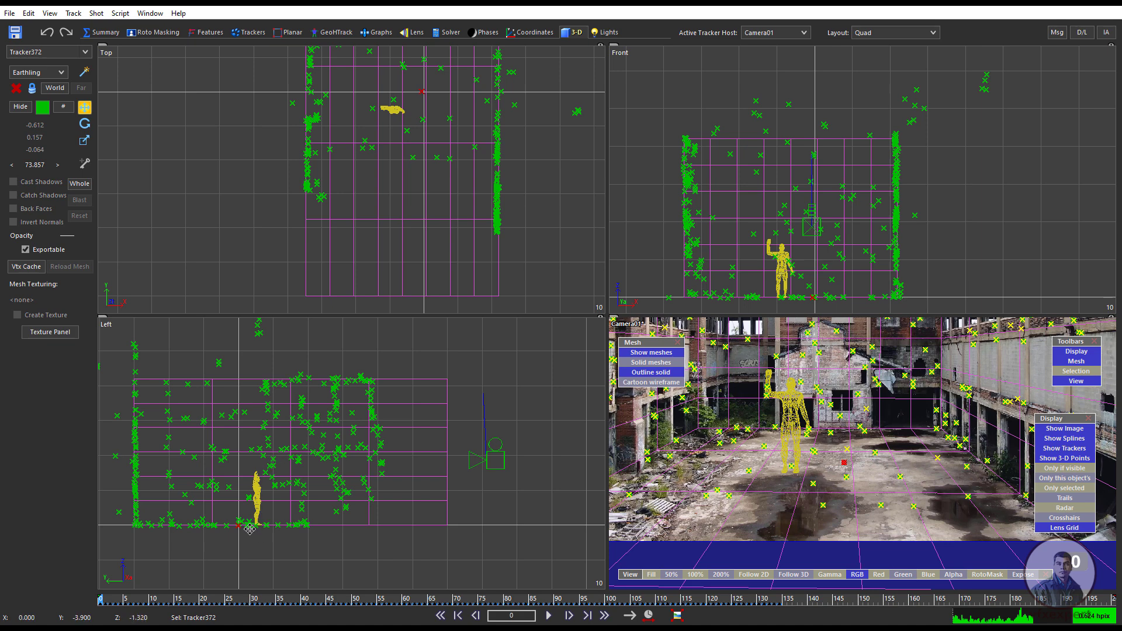
scroll(239, 548, "up", 4)
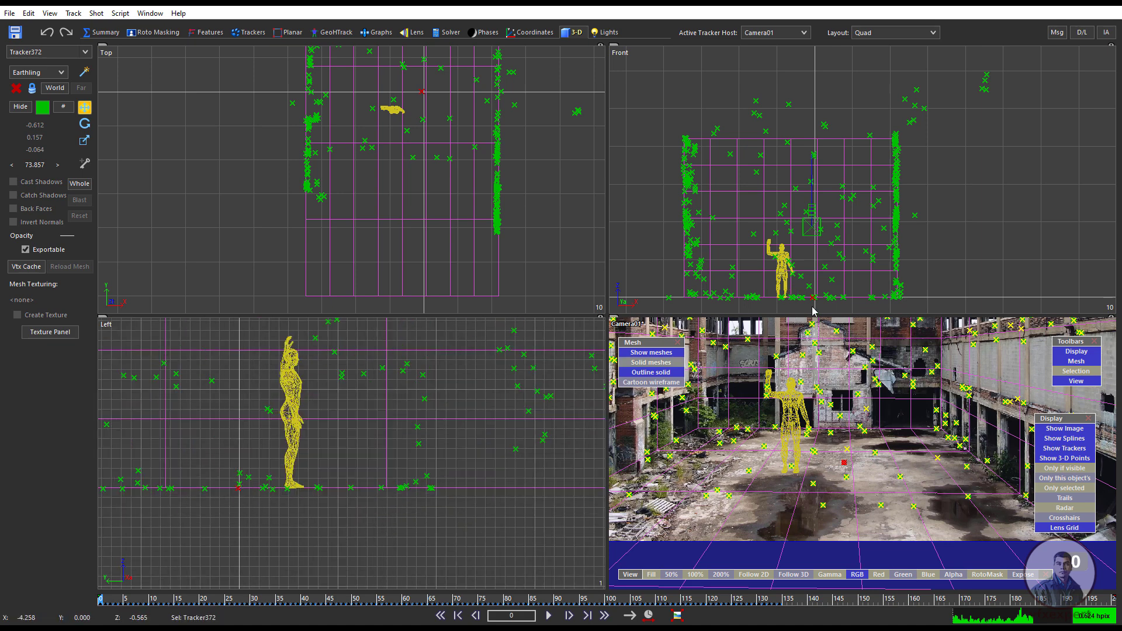
scroll(836, 295, "up", 6)
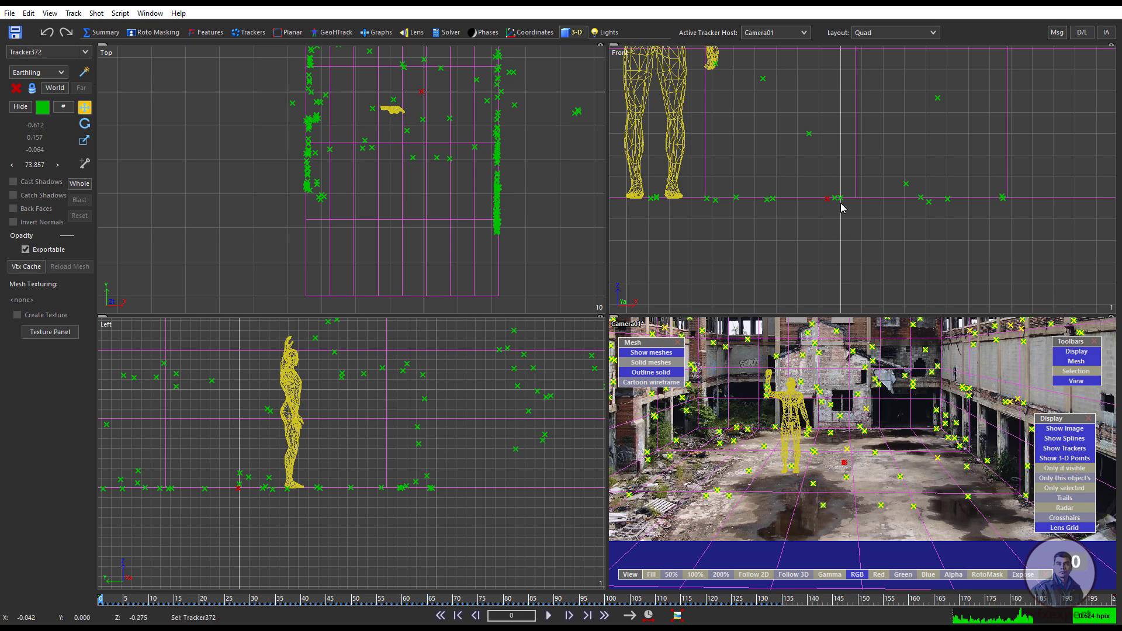
left_click(82, 186)
left_click_drag(862, 193, 865, 195)
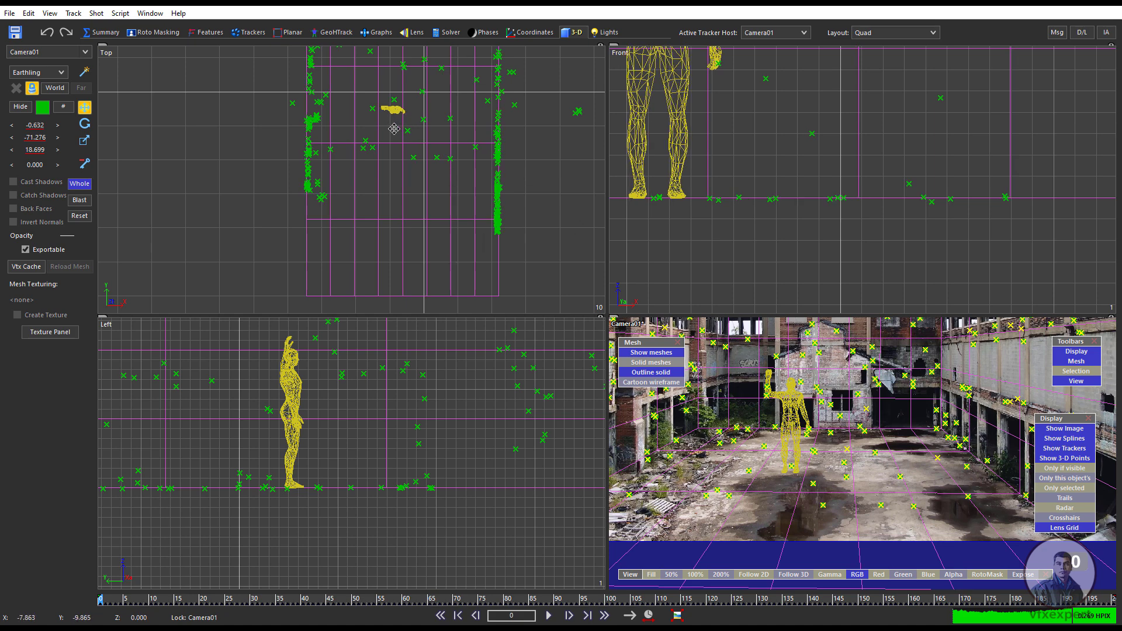
scroll(450, 524, "down", 5)
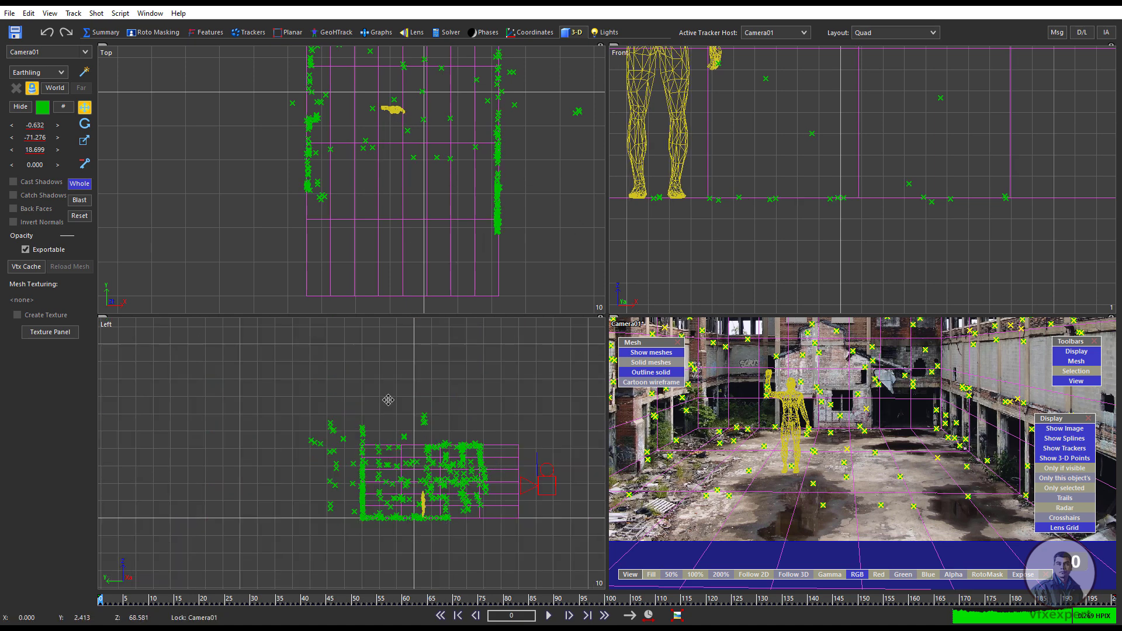
scroll(520, 512, "up", 2)
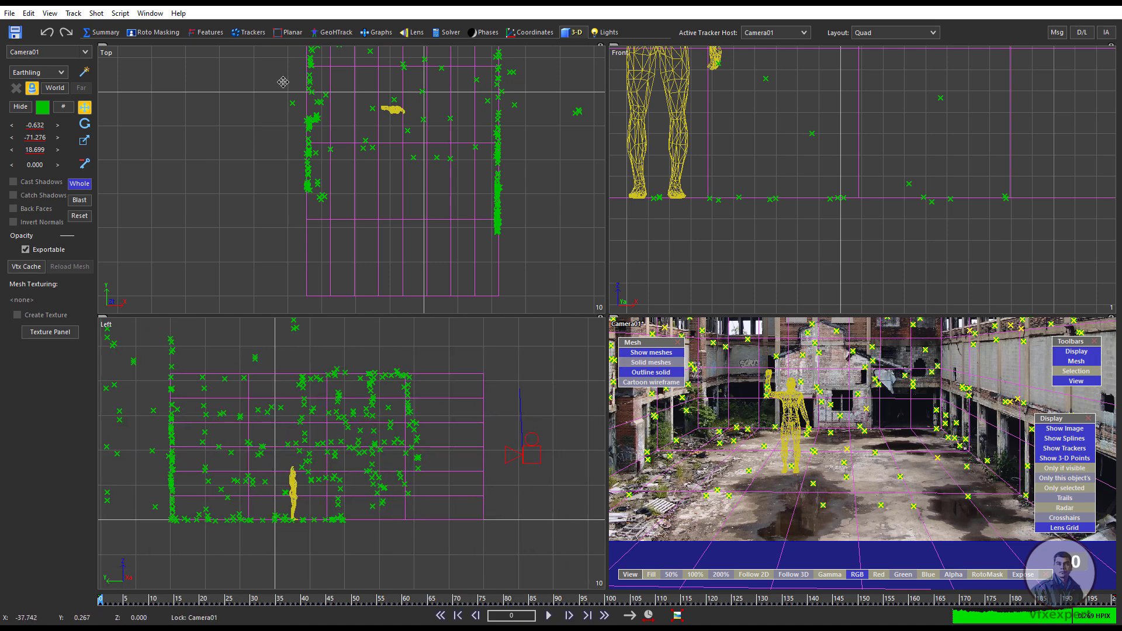
Step: Start an older-format Maya ASCII Scene - Original export and choose the export folder inside Syntheyes as its destination
left_click(10, 14)
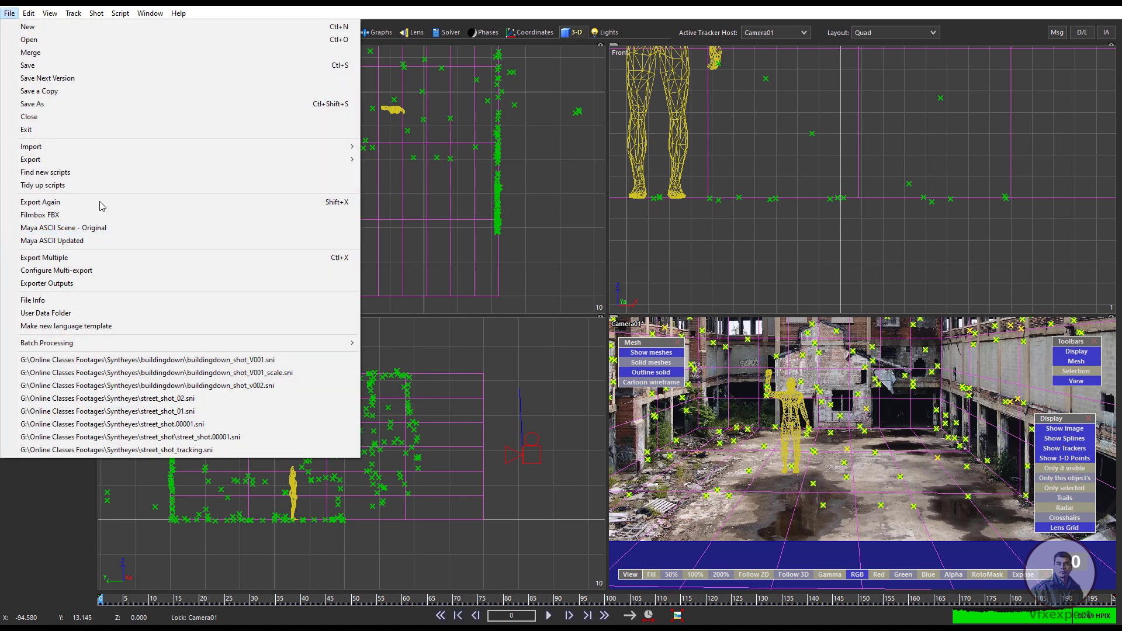
mouse_move(88, 161)
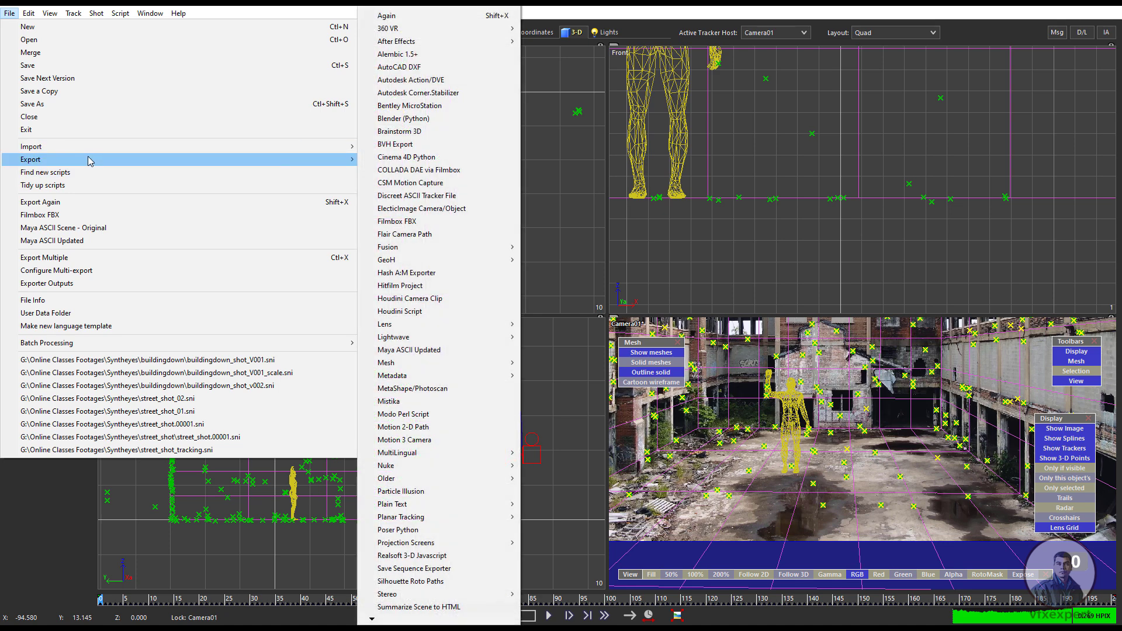
mouse_move(438, 482)
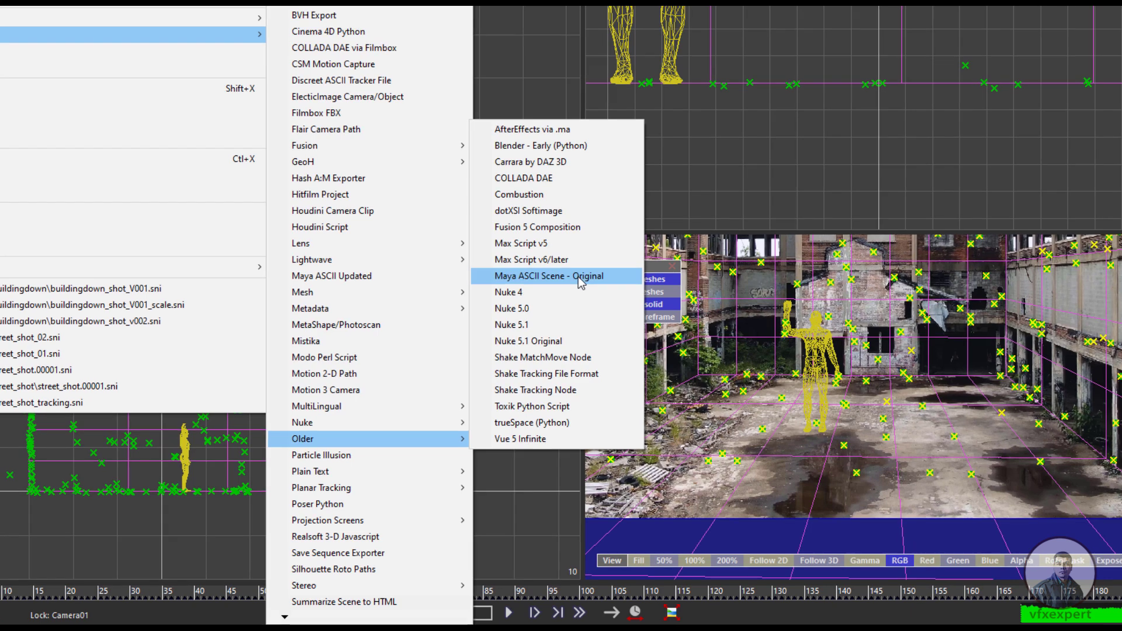
left_click(575, 347)
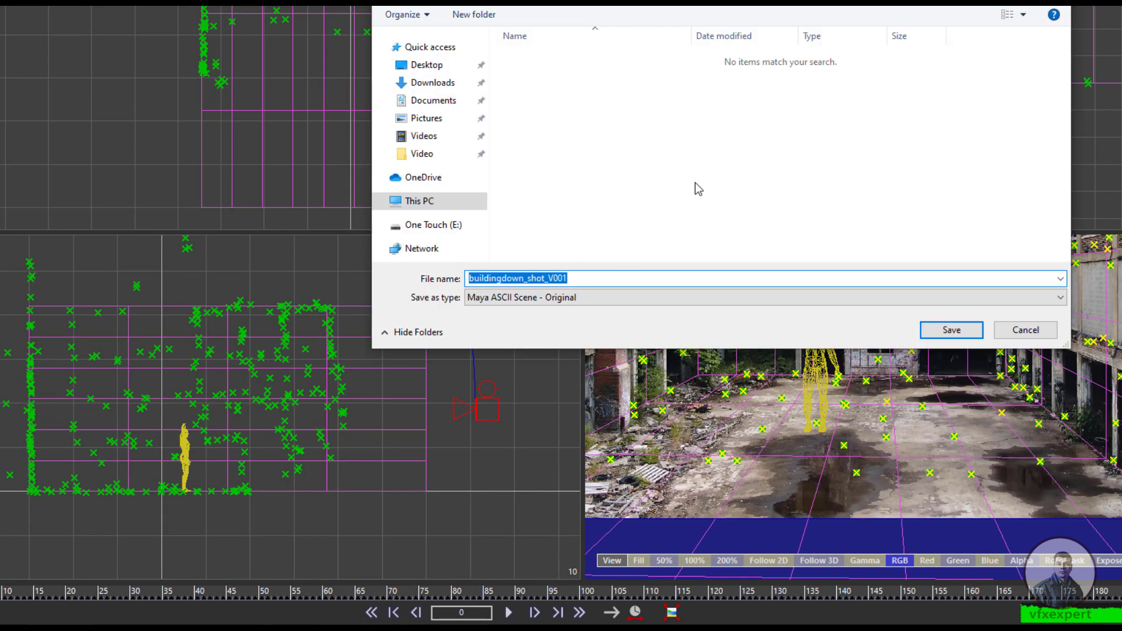
left_click(751, 7)
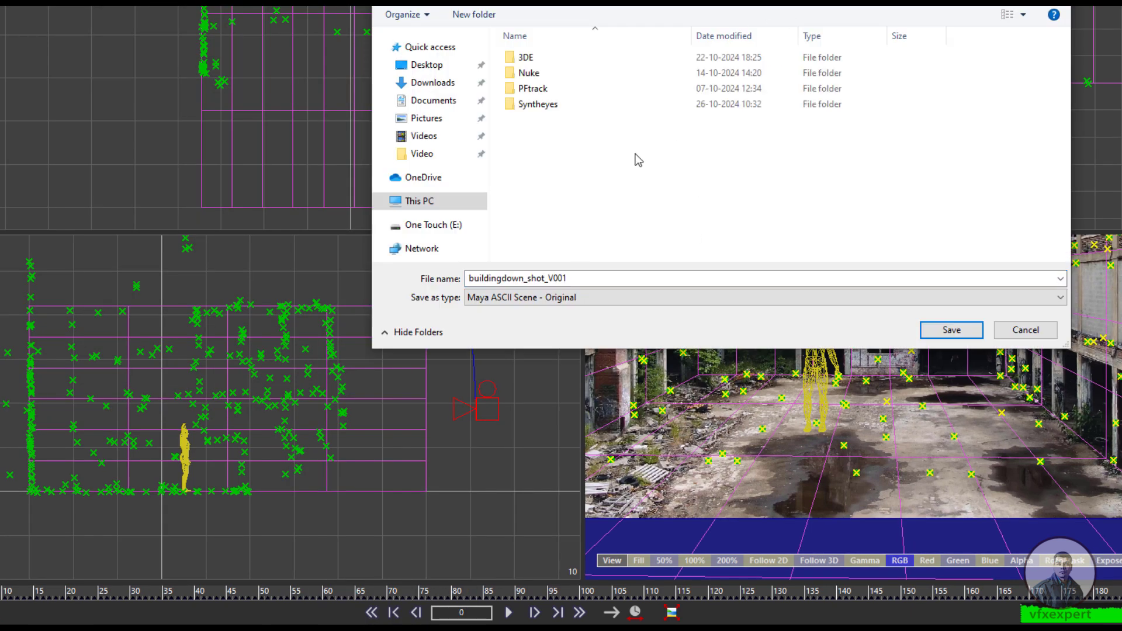
double_click(544, 105)
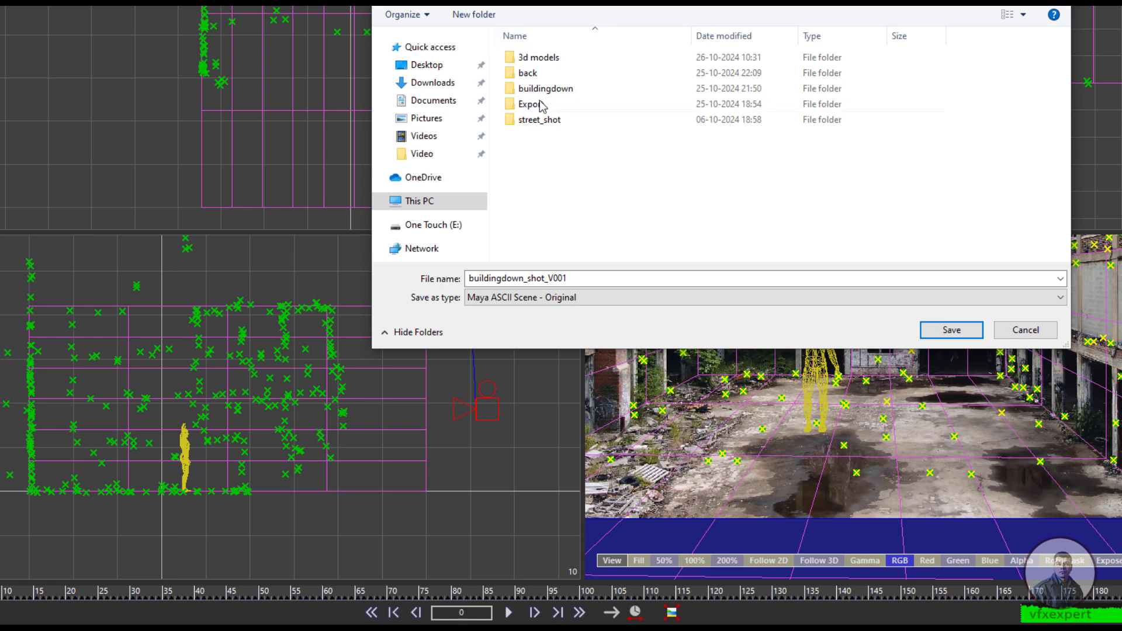
double_click(561, 105)
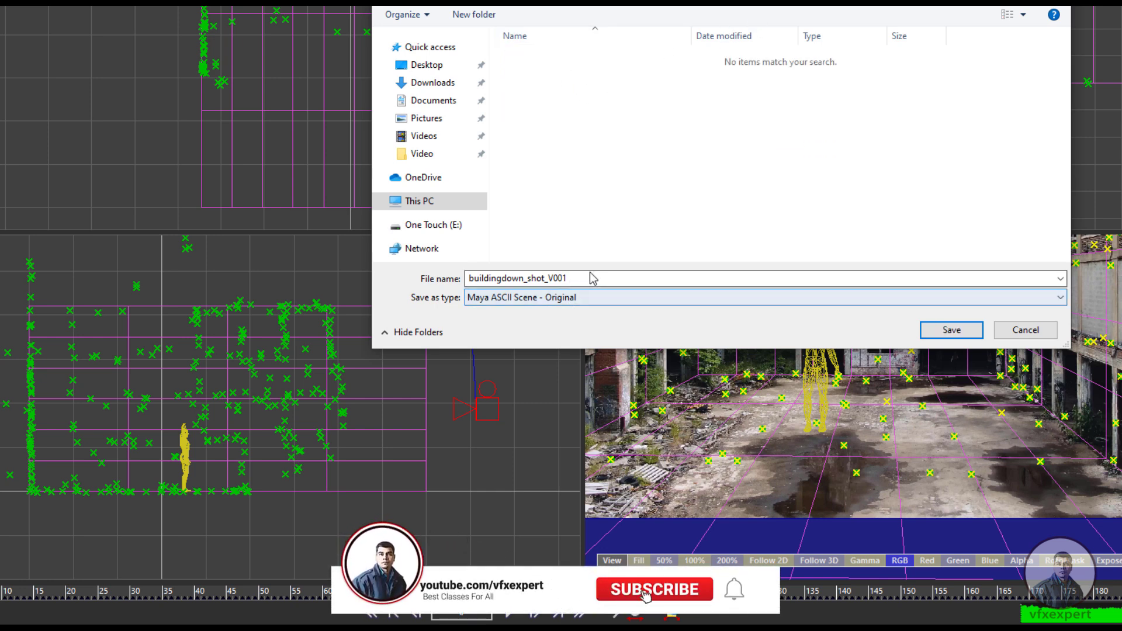
Step: Name the export file buildingdown_cam_01 and save it as a Maya ASCII scene
double_click(479, 283)
left_click(565, 278)
left_click_drag(576, 278, 528, 277)
type("cam_01")
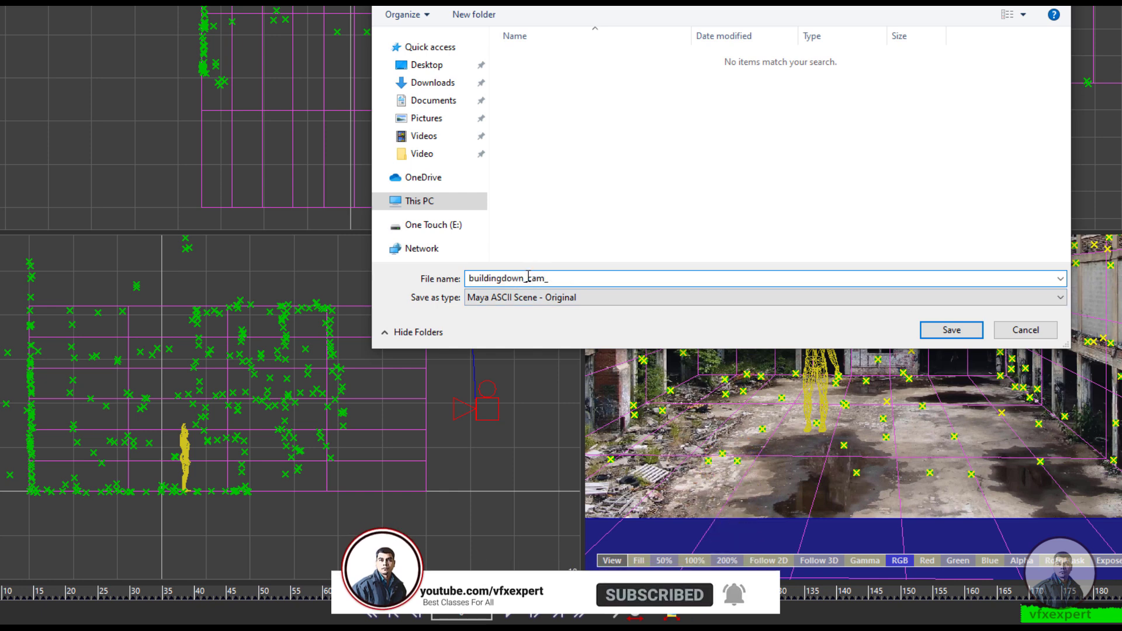
left_click(960, 334)
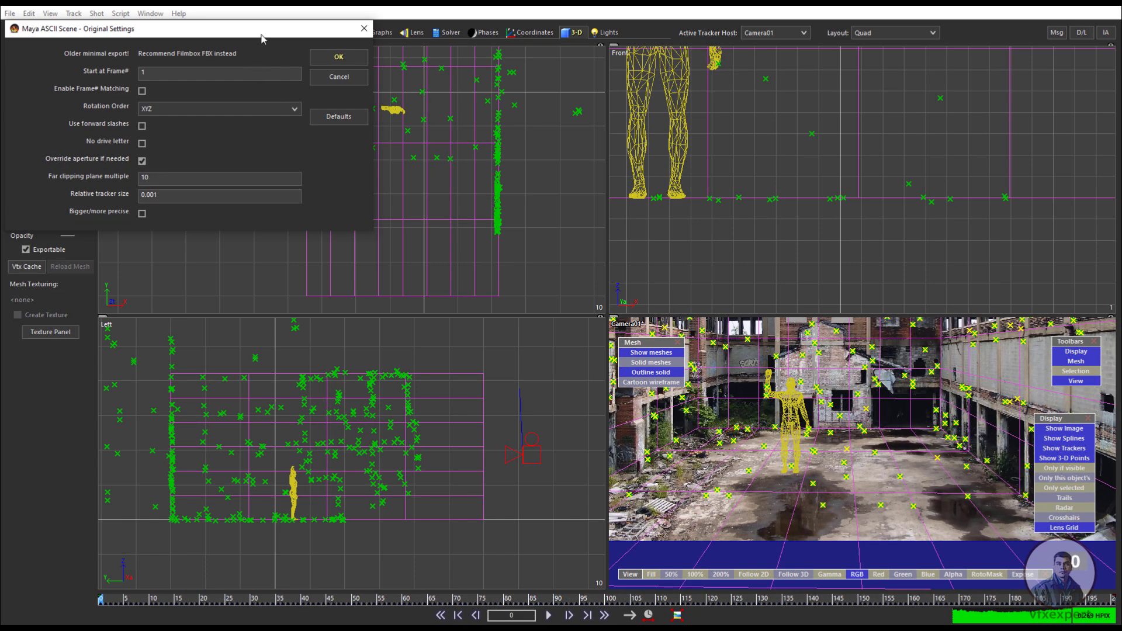
Step: Choose XYZ as the rotation order in the Maya ASCII export settings and run the export
left_click_drag(263, 39, 491, 90)
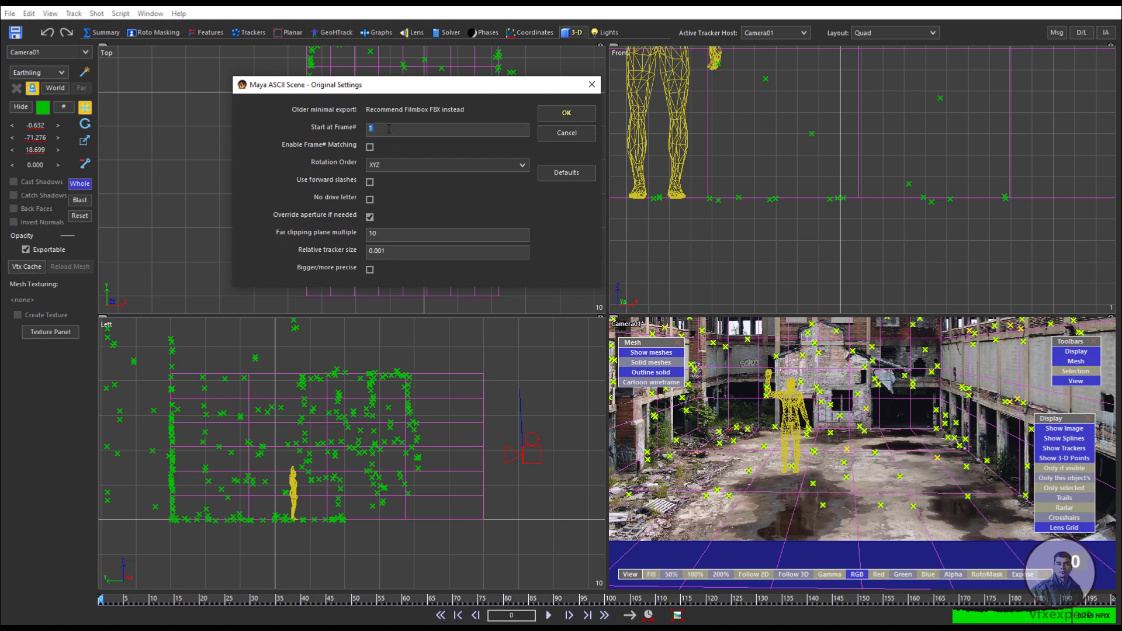
left_click(401, 166)
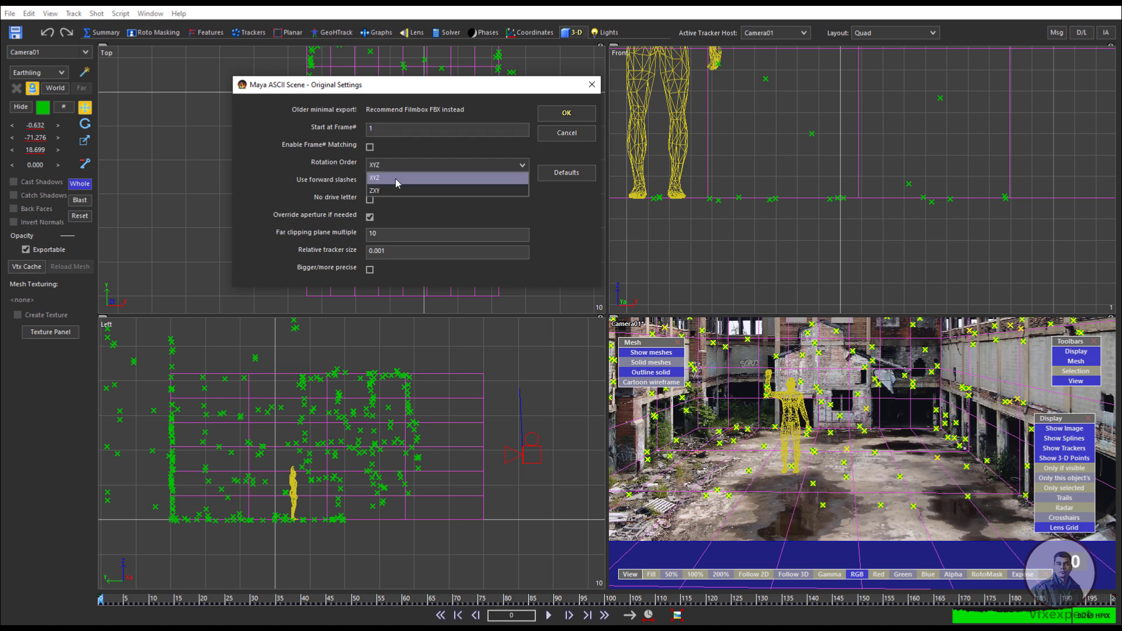
left_click(384, 178)
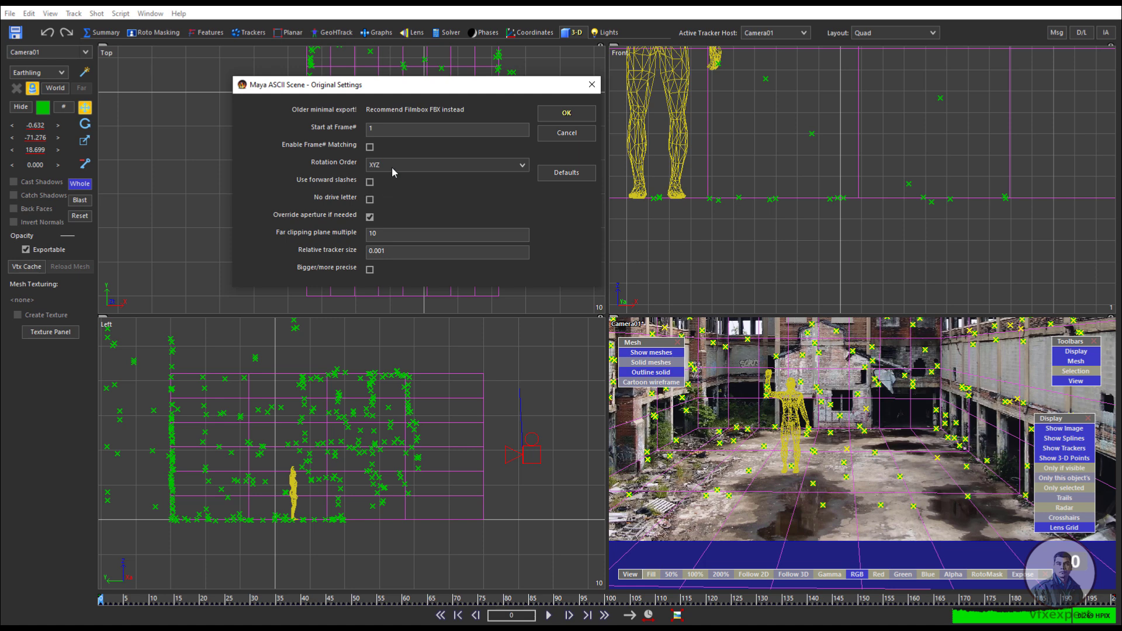
left_click(566, 114)
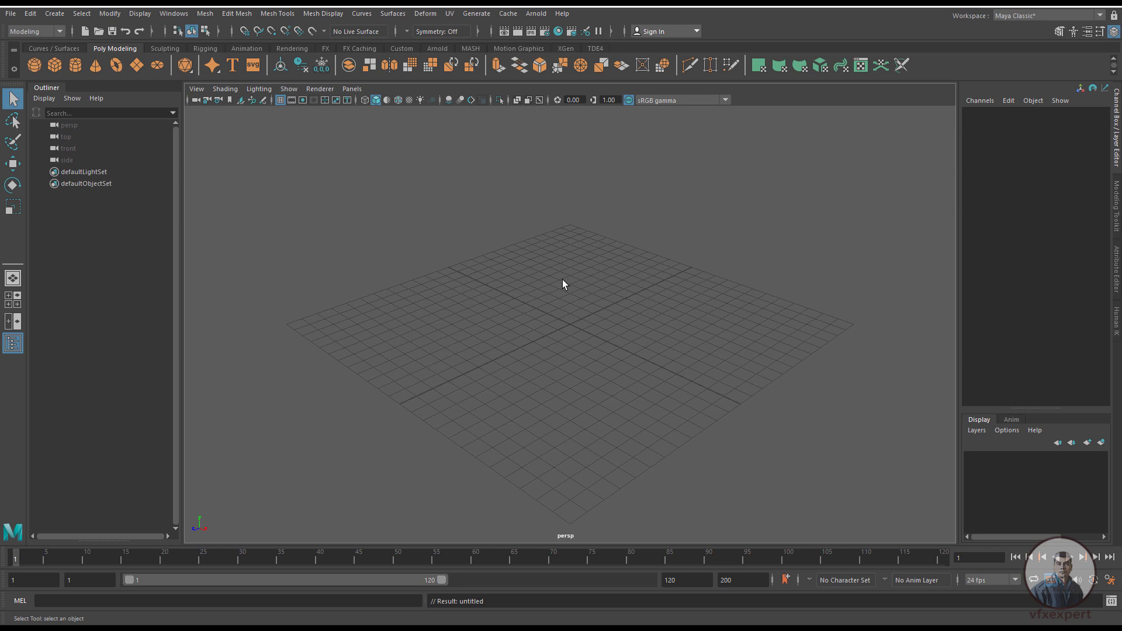
Step: In Maya, open buildingdown_cam_01.ma from the Syntheyes Export folder, discarding changes to the untitled scene
left_click(11, 14)
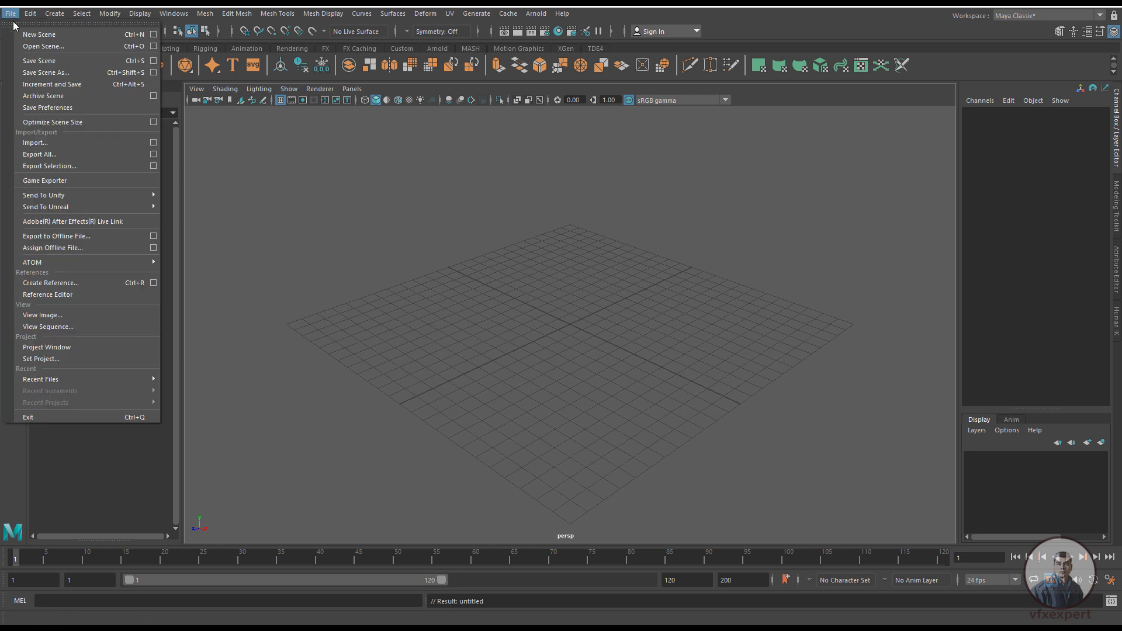
left_click(44, 50)
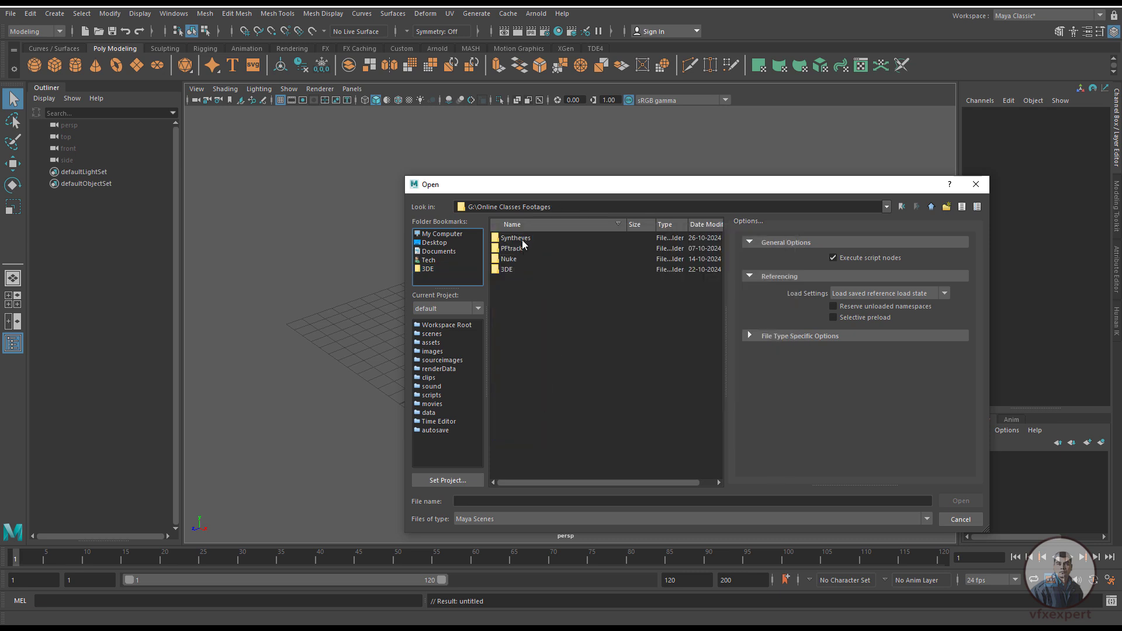
double_click(521, 239)
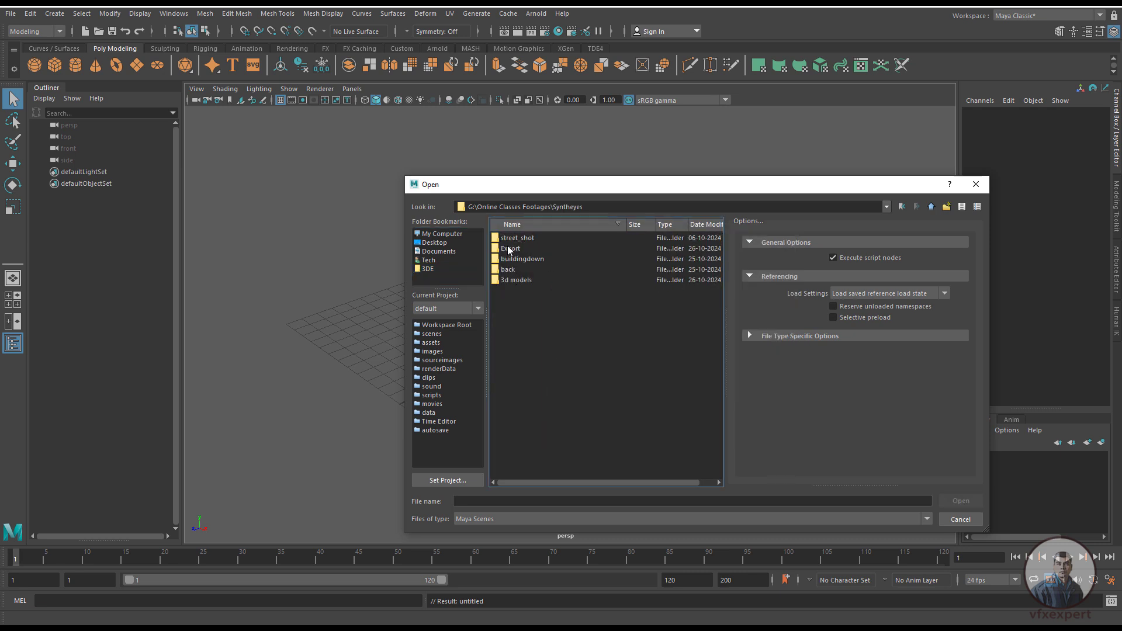
double_click(508, 249)
left_click(567, 239)
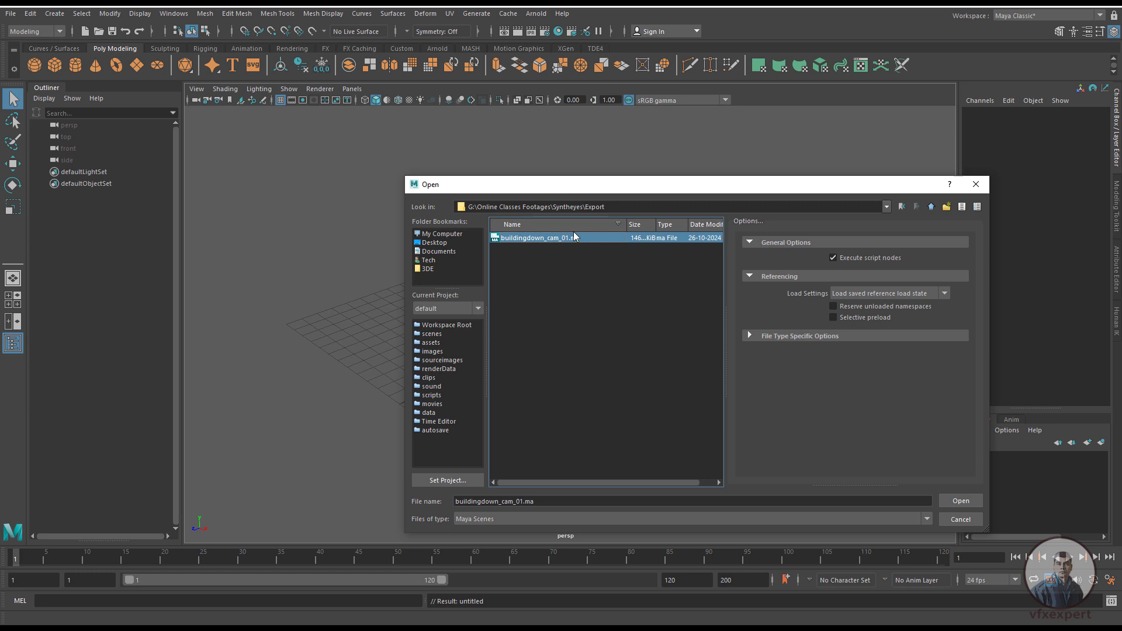
left_click(963, 503)
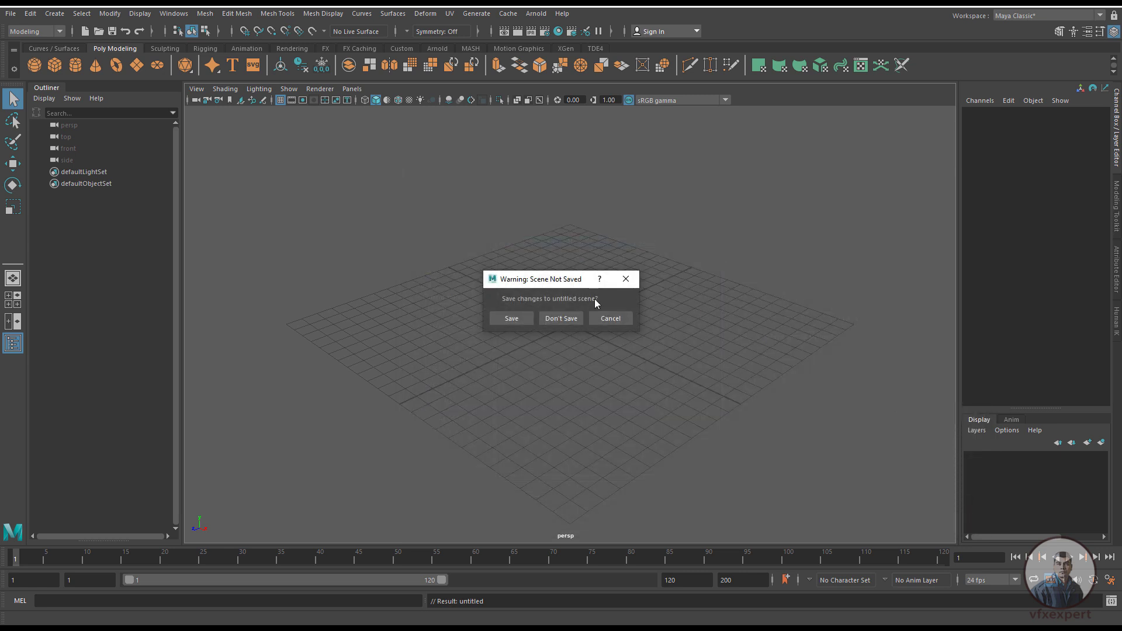
left_click(561, 318)
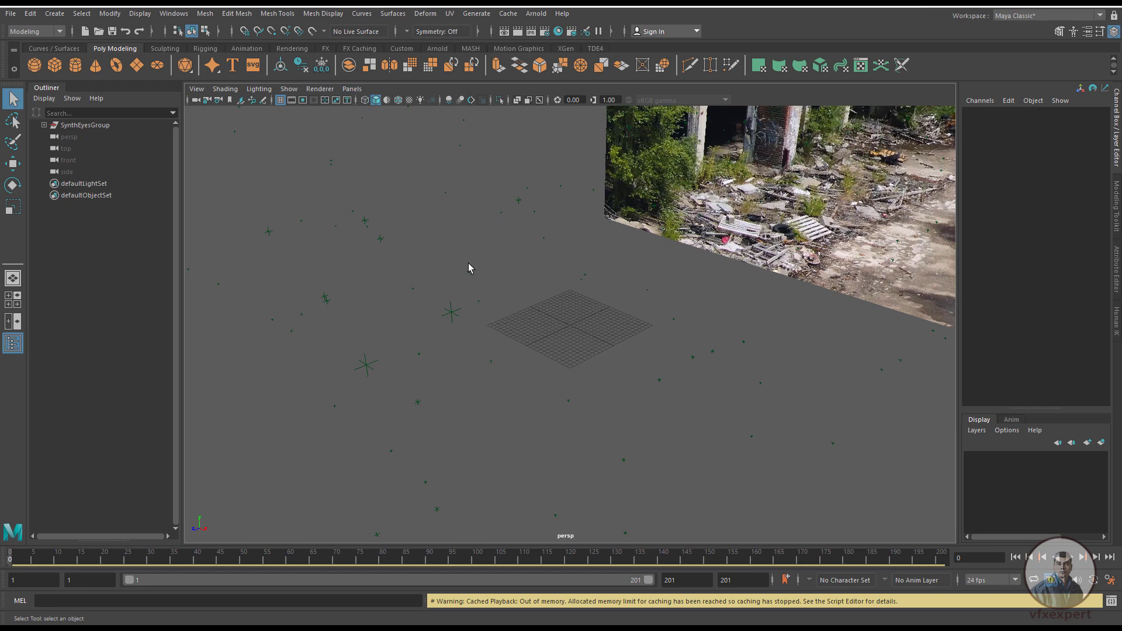
Step: Look over the imported trackers and image plane in perspective, and set the viewport to look through Camera01
scroll(468, 263, "down", 3)
left_click_drag(467, 269, 659, 370, "alt")
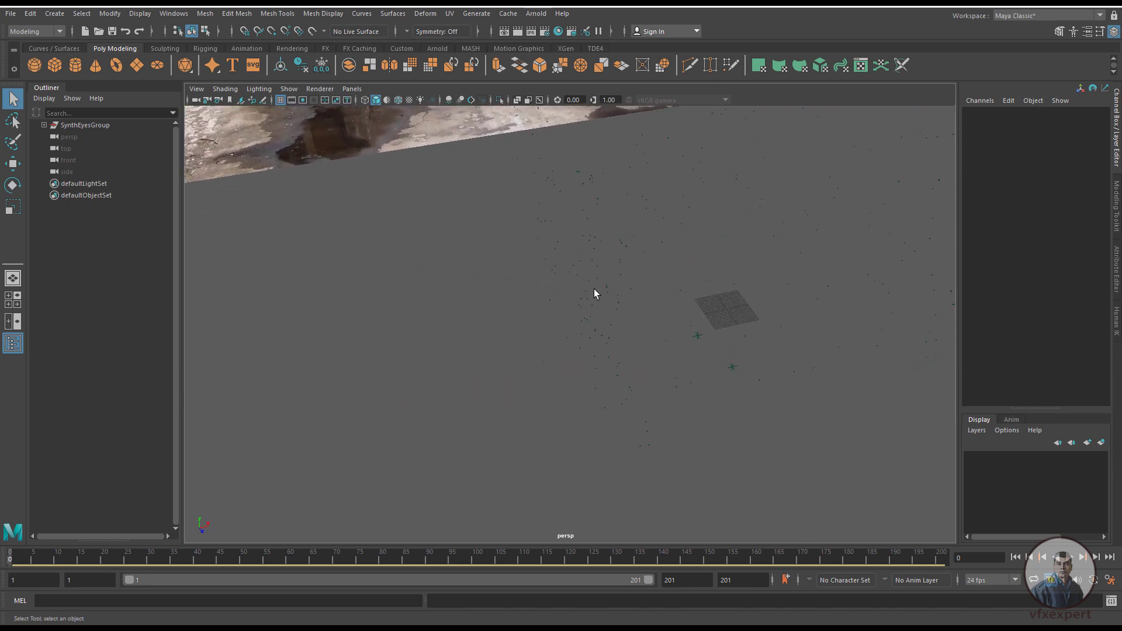
left_click(697, 335)
mouse_move(712, 380)
left_mouse_down("alt")
mouse_move(680, 375)
mouse_move(696, 389)
left_mouse_up("alt")
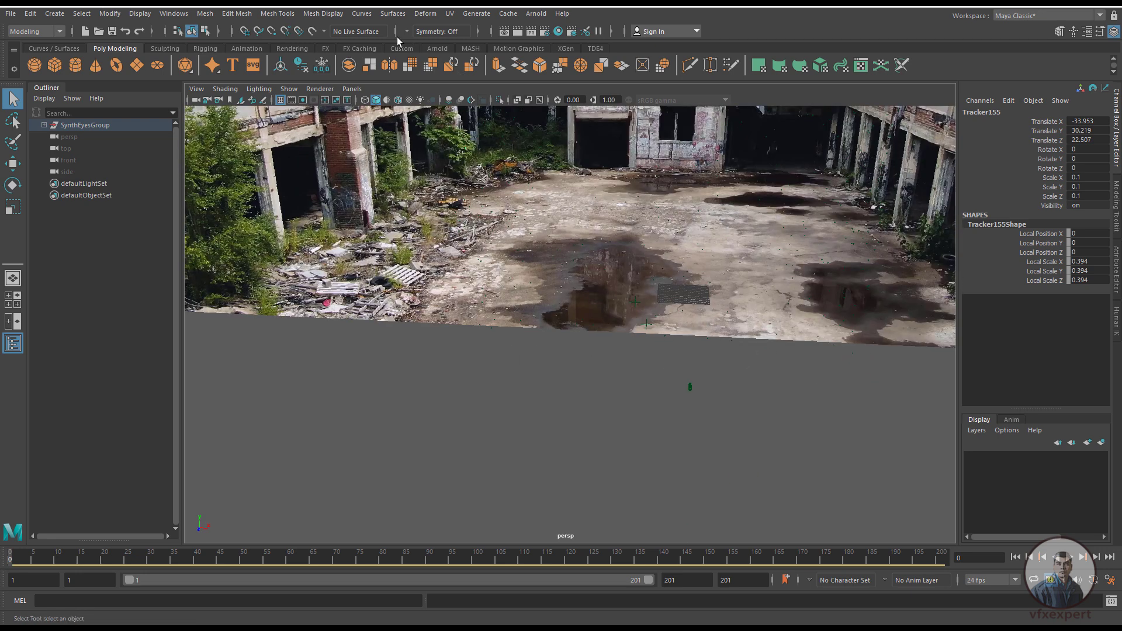
left_click(353, 89)
left_click(486, 106)
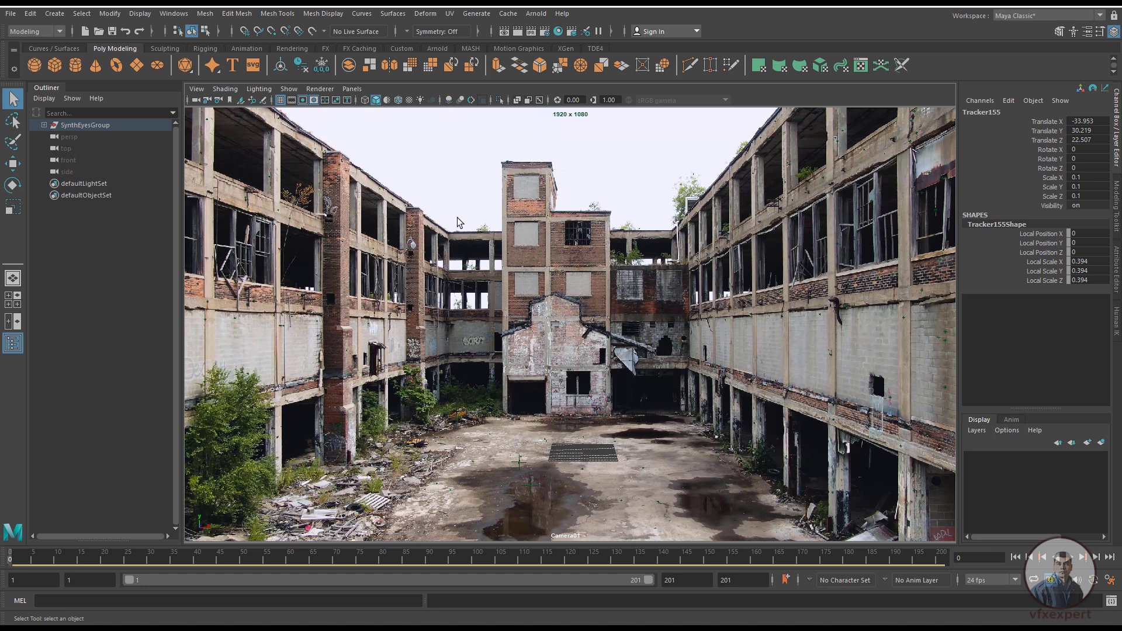
Step: Put the Camera01Trackers group on a new display layer named locators with a yellow colour
left_click(44, 125)
left_click(86, 137)
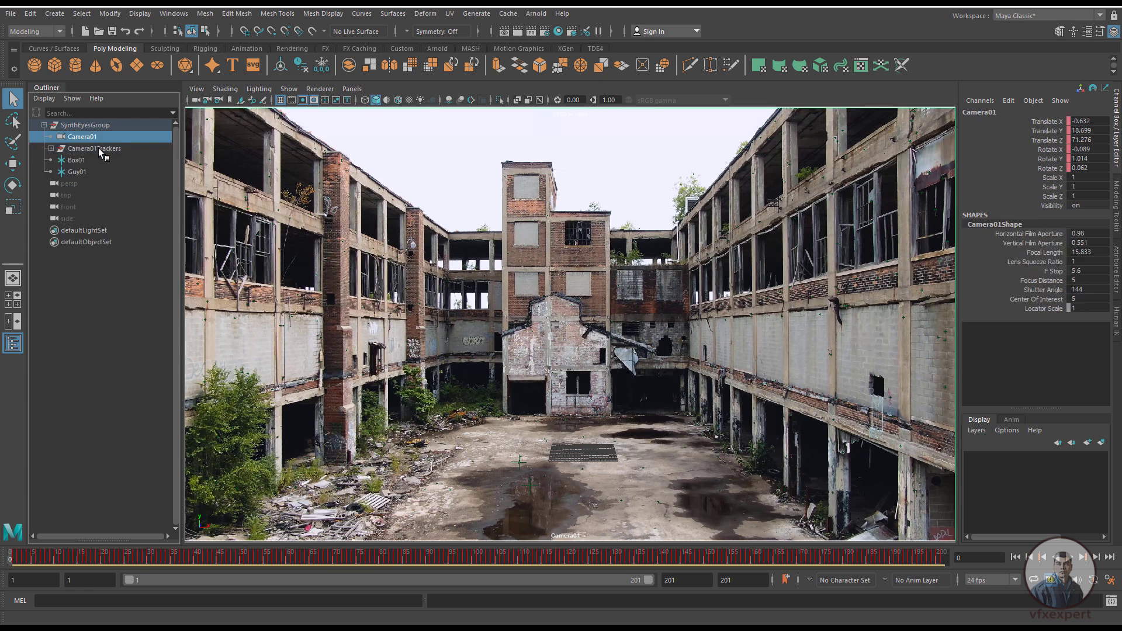
left_click(98, 148)
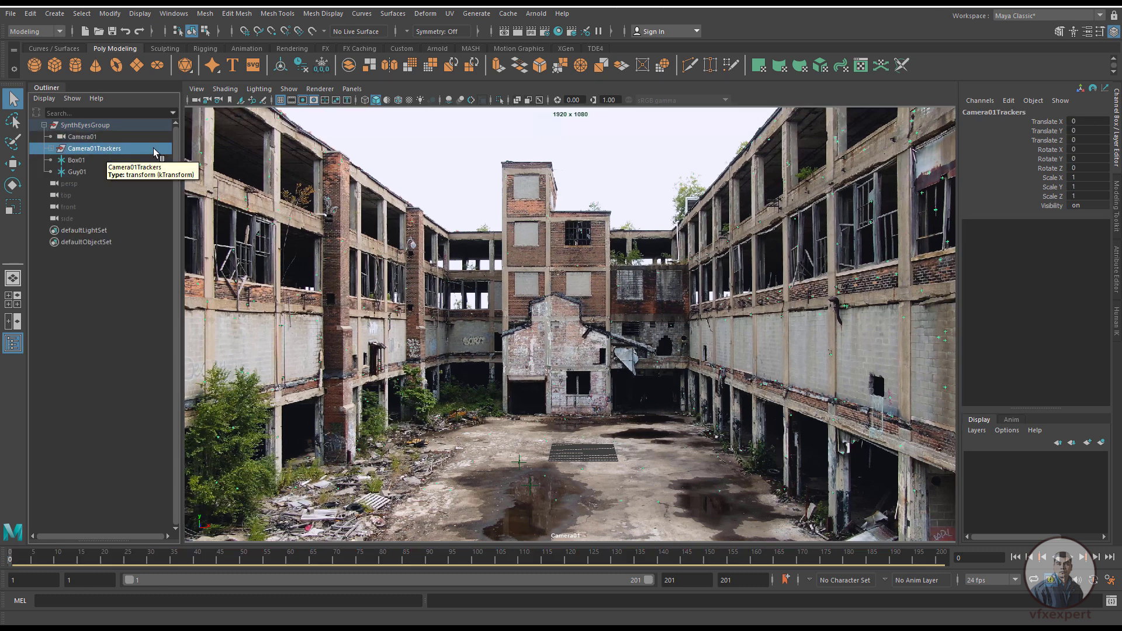
left_click(1100, 442)
double_click(1030, 461)
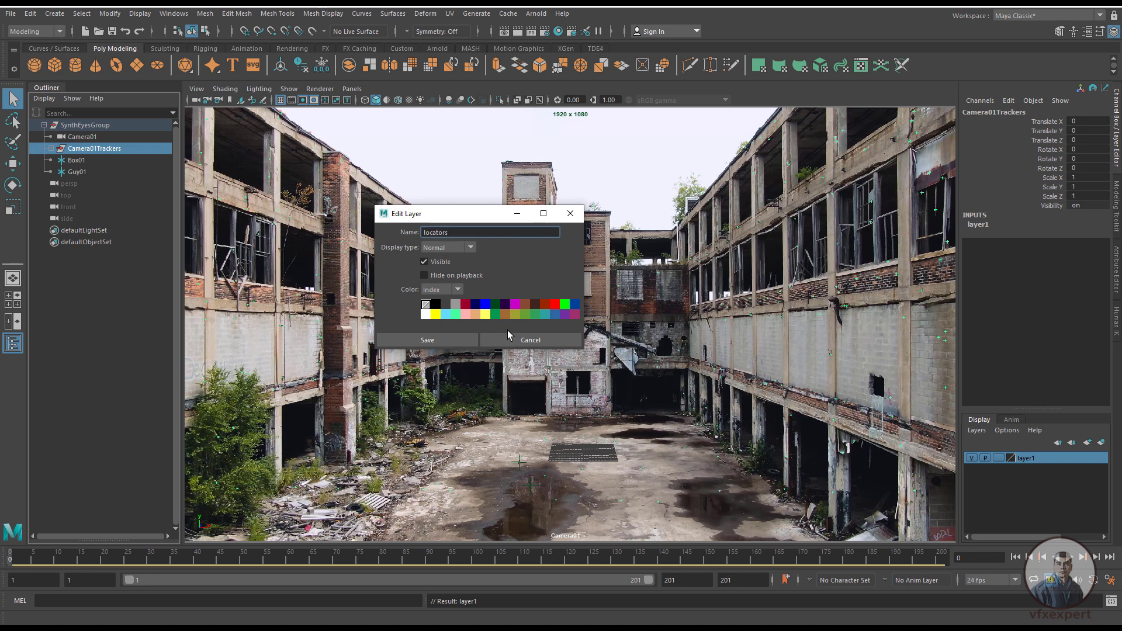
left_click(435, 314)
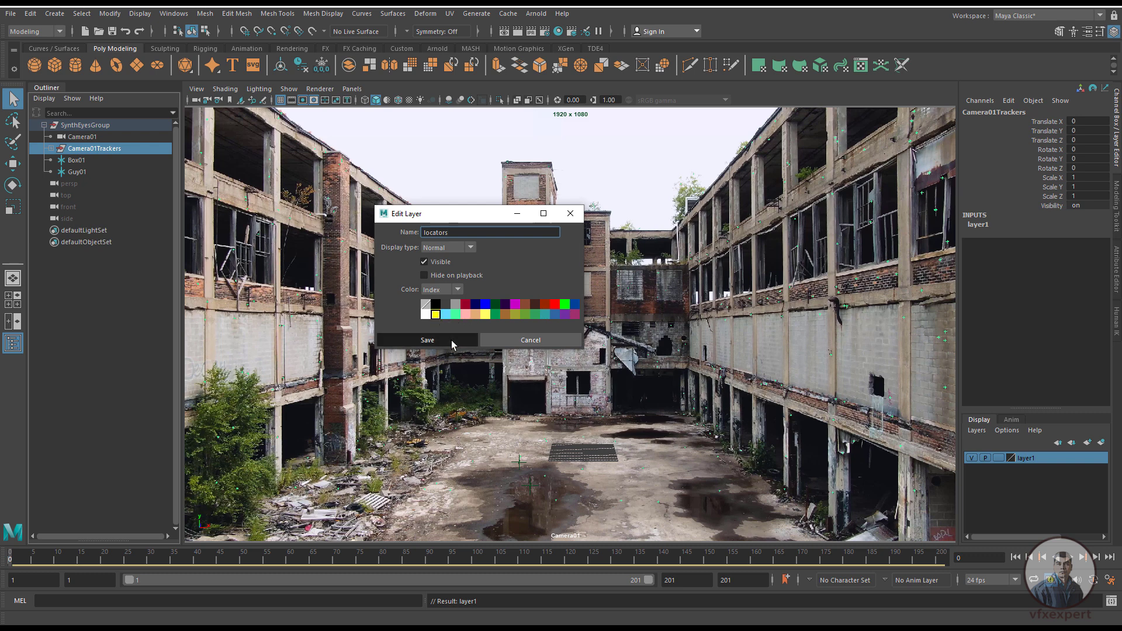
left_click(451, 342)
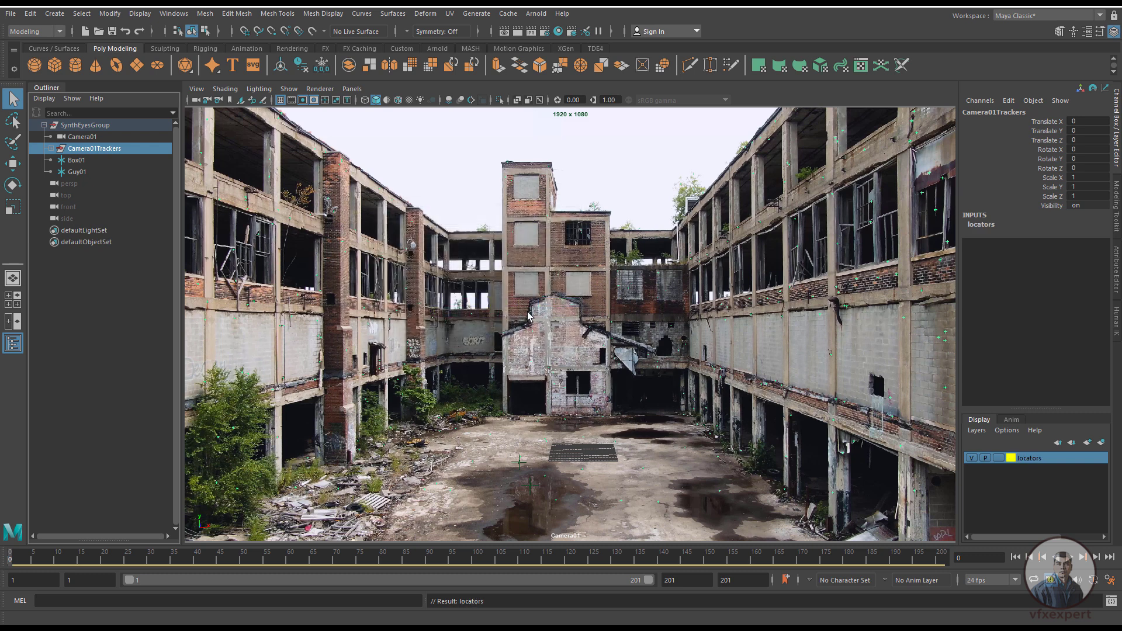
Step: Select all individual trackers in the Camera01Trackers group and set their X, Y and Z scale to 1
left_click(99, 276)
left_click(51, 148)
left_click(88, 162)
left_click_drag(176, 153, 176, 514)
left_click(106, 428, "shift")
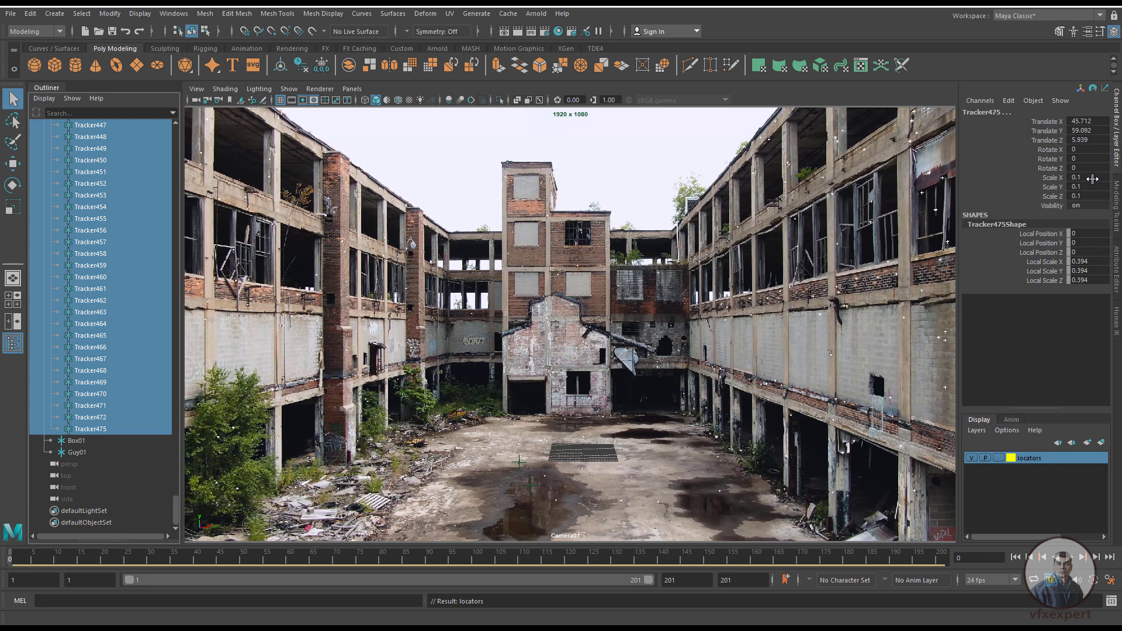
left_click_drag(1092, 179, 1092, 196)
key("Return")
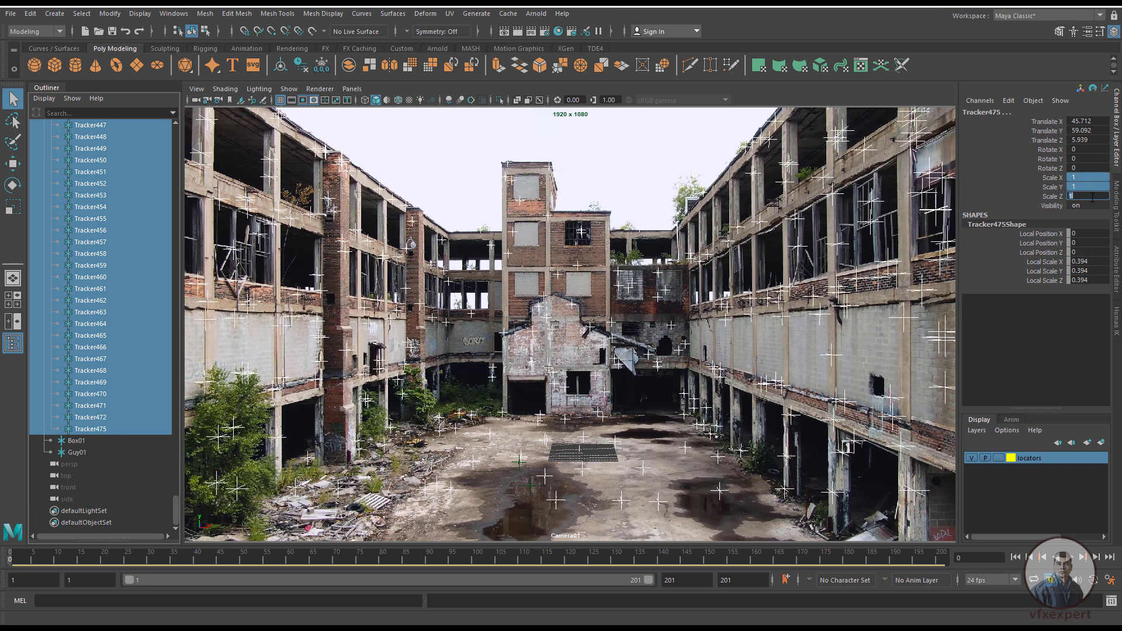
left_click(658, 405)
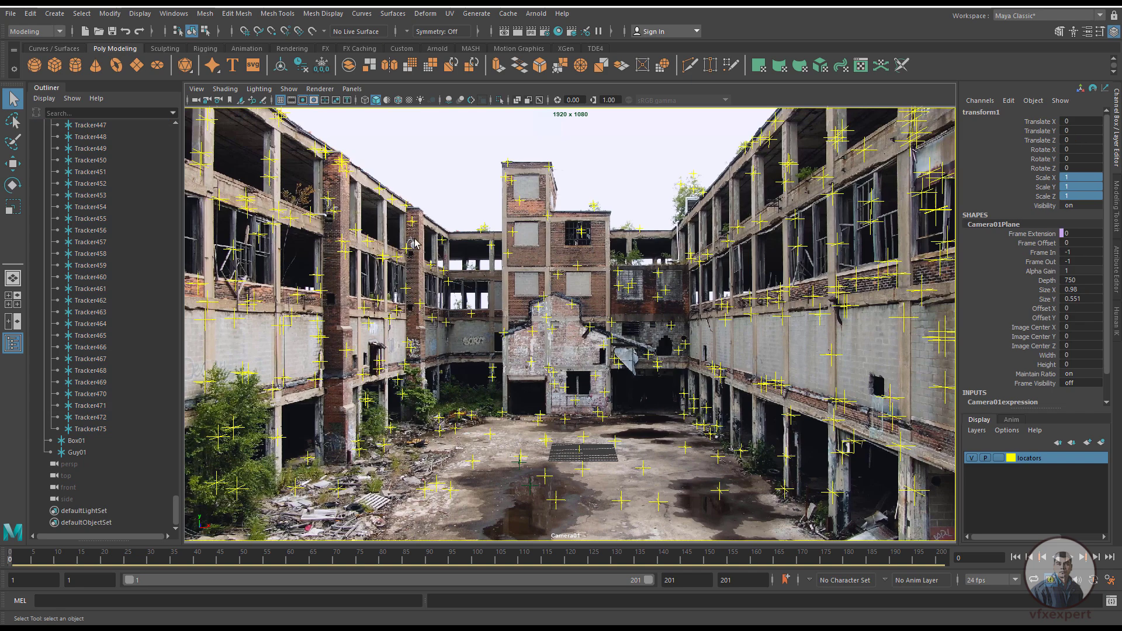
Step: Return the timeline to frame 1 and collapse the Camera01Trackers group in the Outliner
left_click_drag(237, 561, 13, 558)
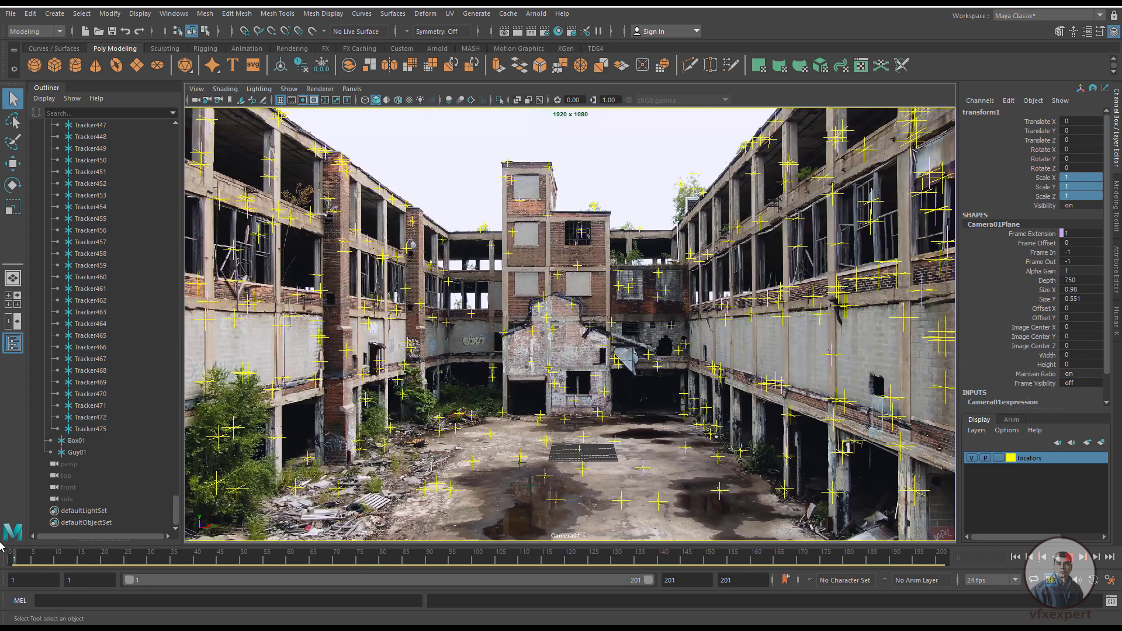
left_click_drag(176, 501, 176, 129)
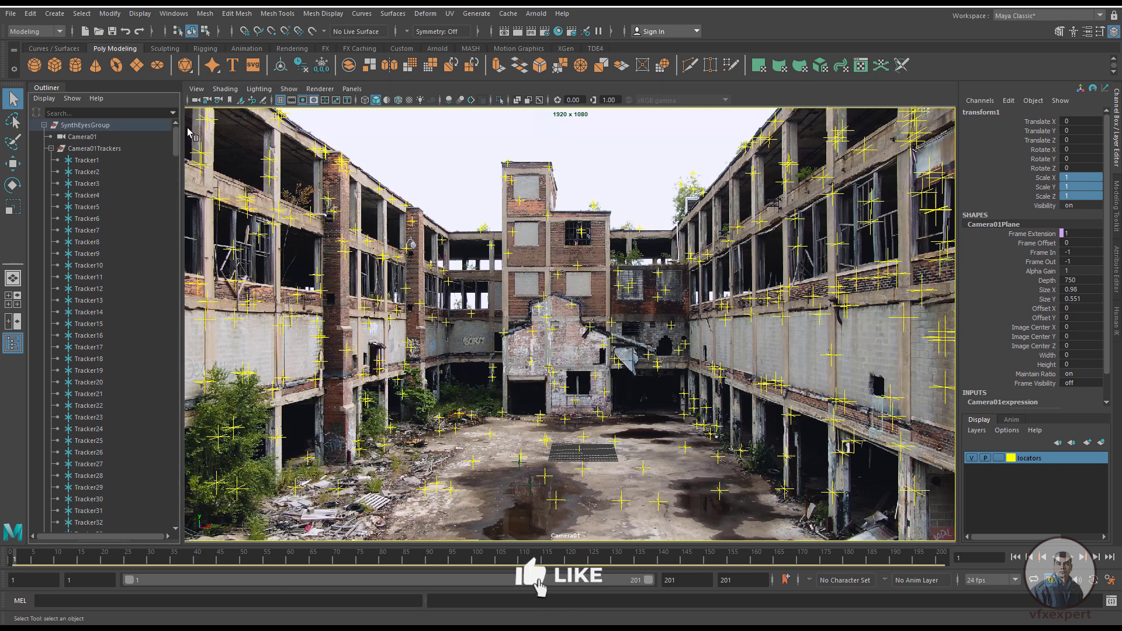
left_click(51, 149)
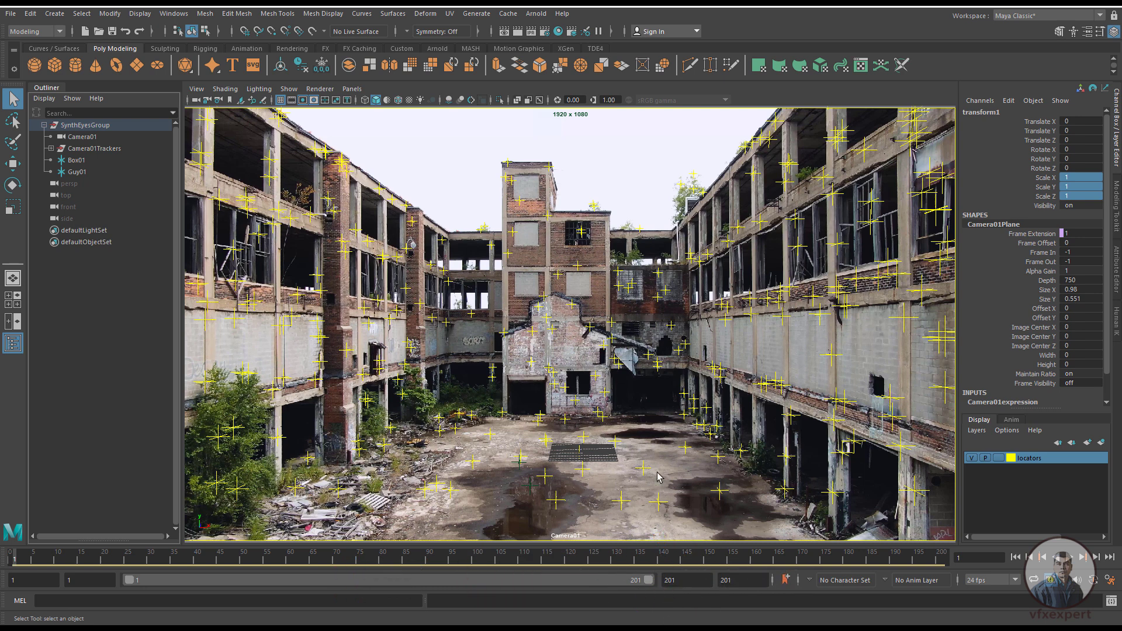
Step: Identify the ground tracker just in front of the grid and view the tracker cloud around it through the persp camera
left_click(585, 472)
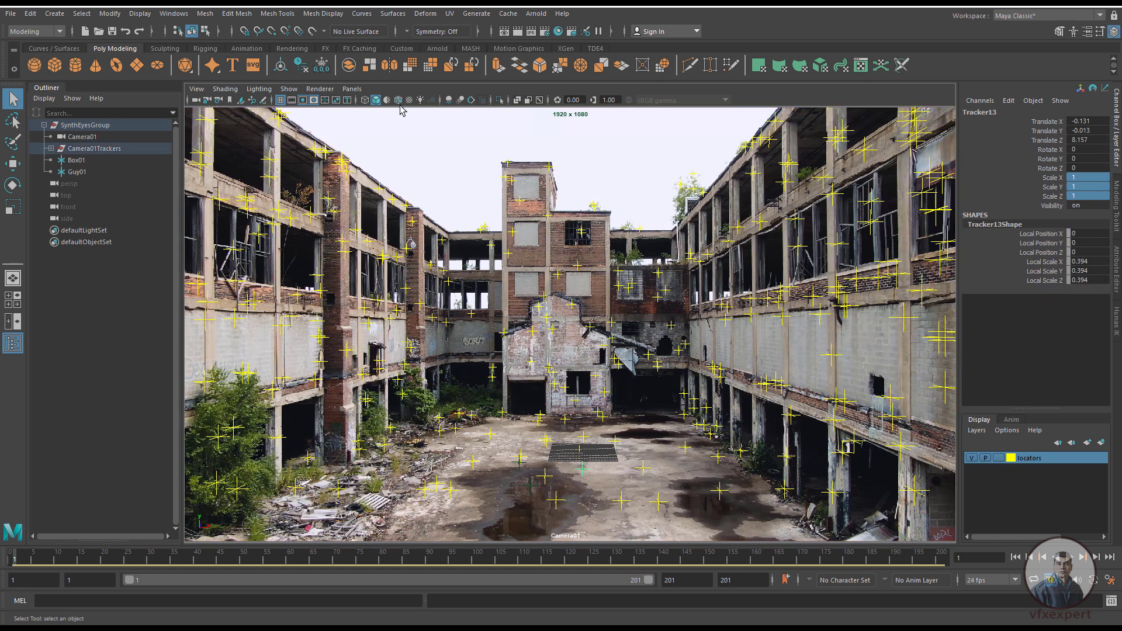
left_click(352, 88)
mouse_move(409, 101)
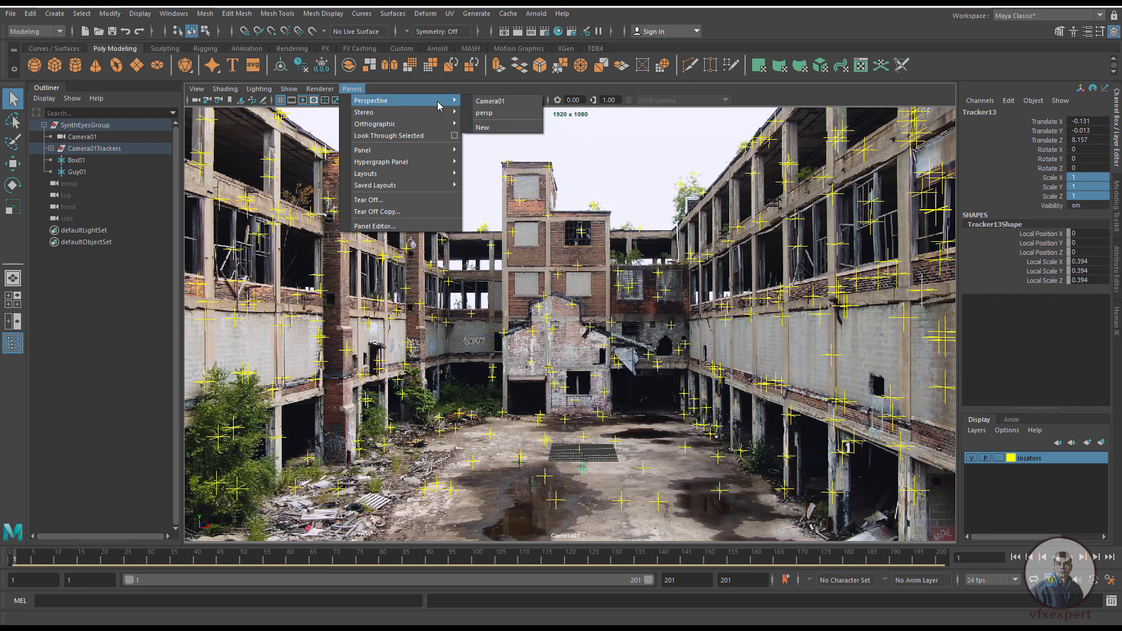
left_click(484, 112)
left_click_drag(637, 392, 716, 418, "alt")
right_click_drag(716, 419, 642, 374, "alt")
left_click_drag(643, 374, 755, 420, "alt")
right_click_drag(755, 421, 791, 399, "alt")
left_click_drag(787, 374, 776, 374, "alt")
left_click(807, 358)
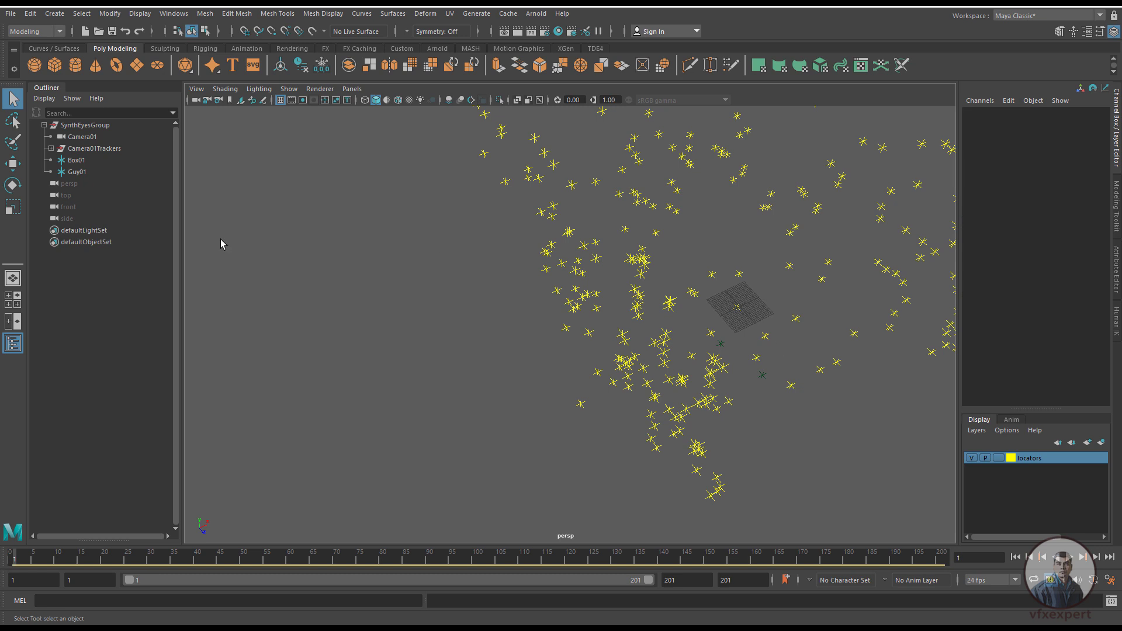
Step: Select SynthEyesGroup and snap its pivot onto the ground tracker just in front of the grid
left_click(43, 125)
left_click(83, 125)
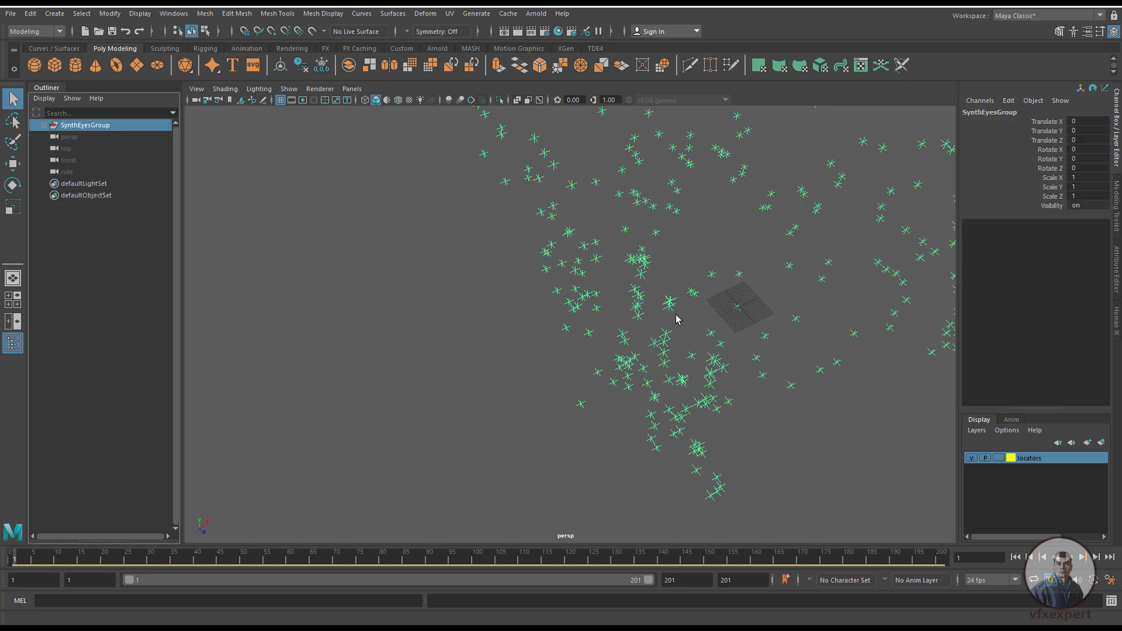
key("w")
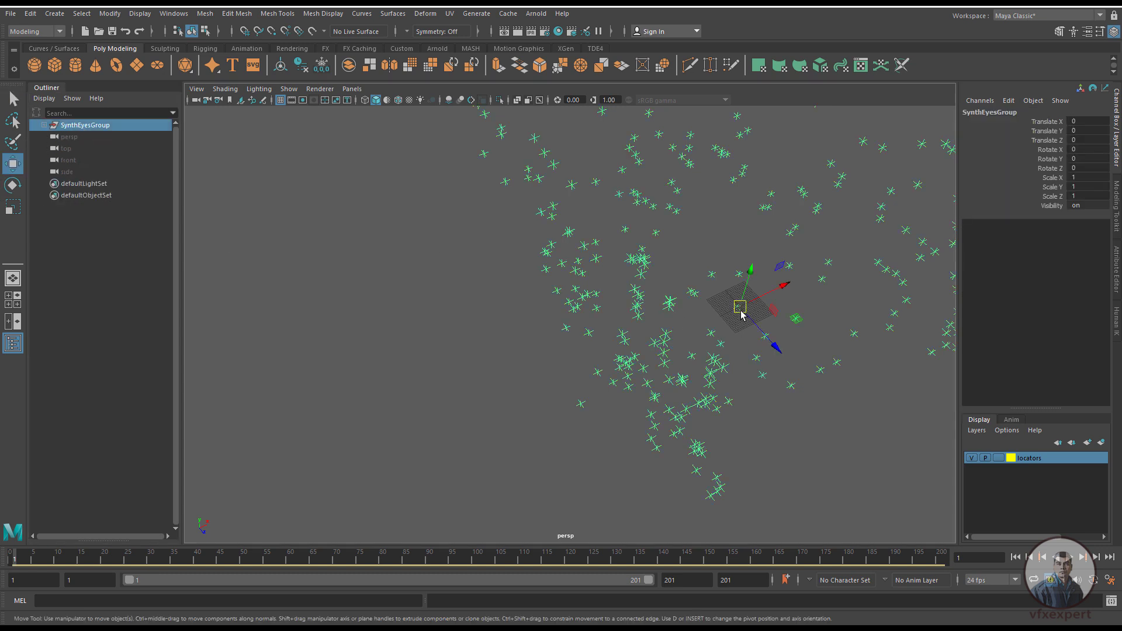
key("d")
key("v")
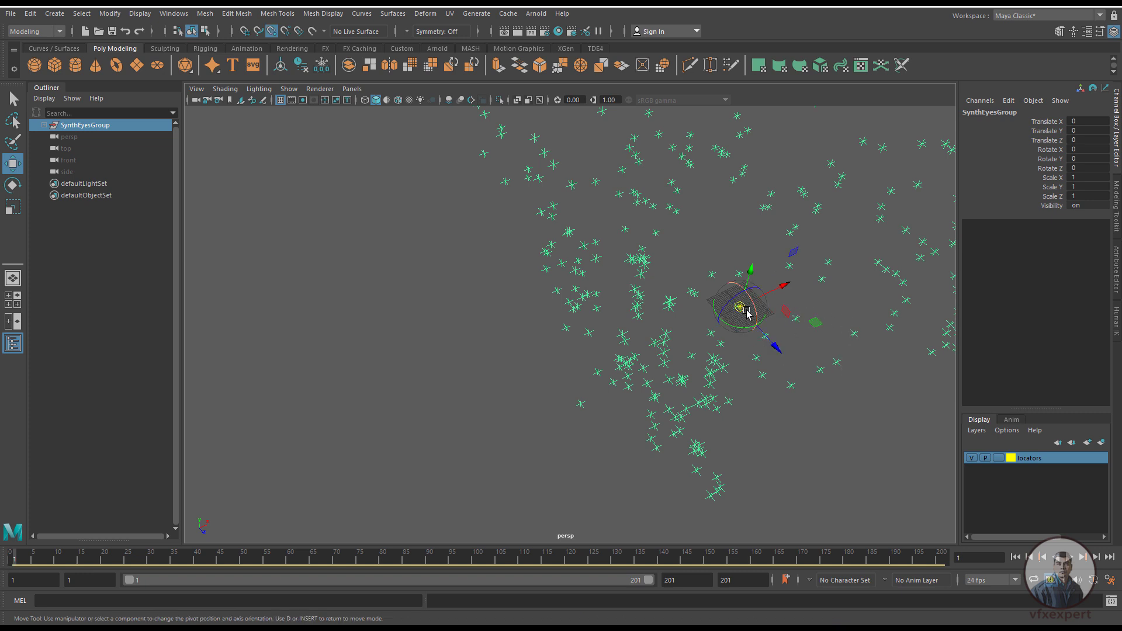
left_click_drag(739, 306, 764, 336)
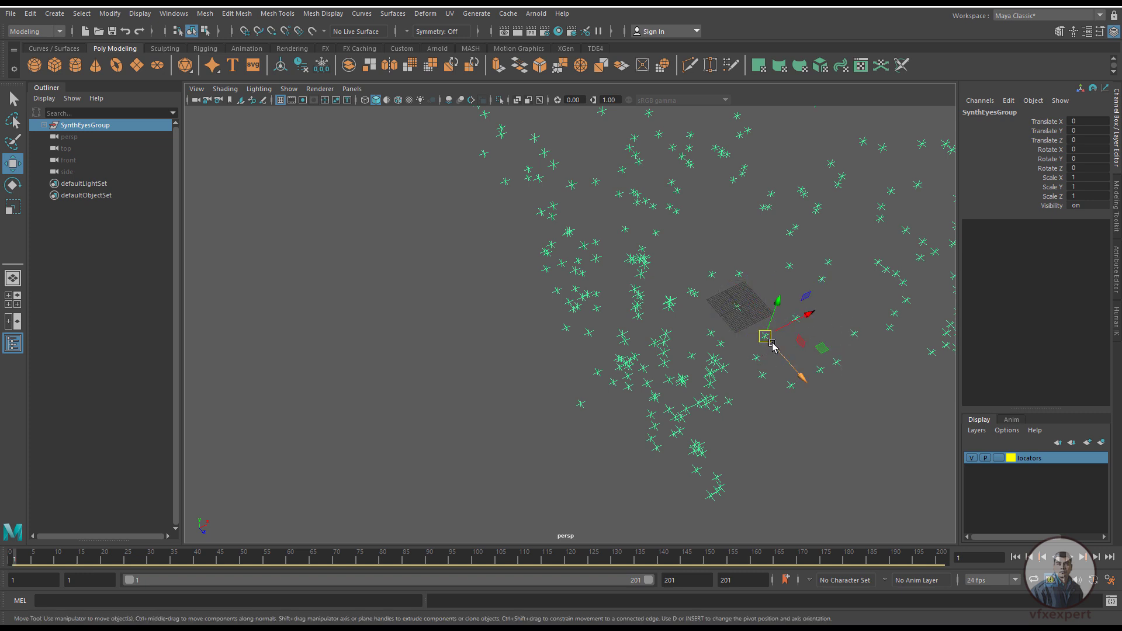
Step: Move SynthEyesGroup with grid snapping so that its pivot sits on the world origin
scroll(784, 373, "up", 2)
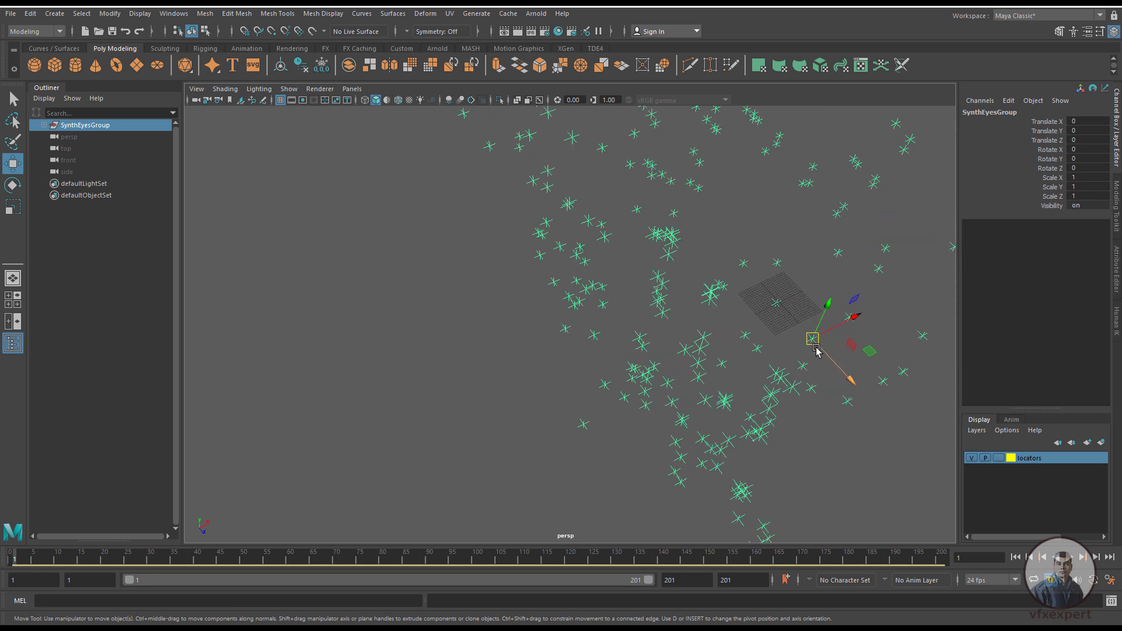
key("x")
left_click_drag(811, 338, 780, 303)
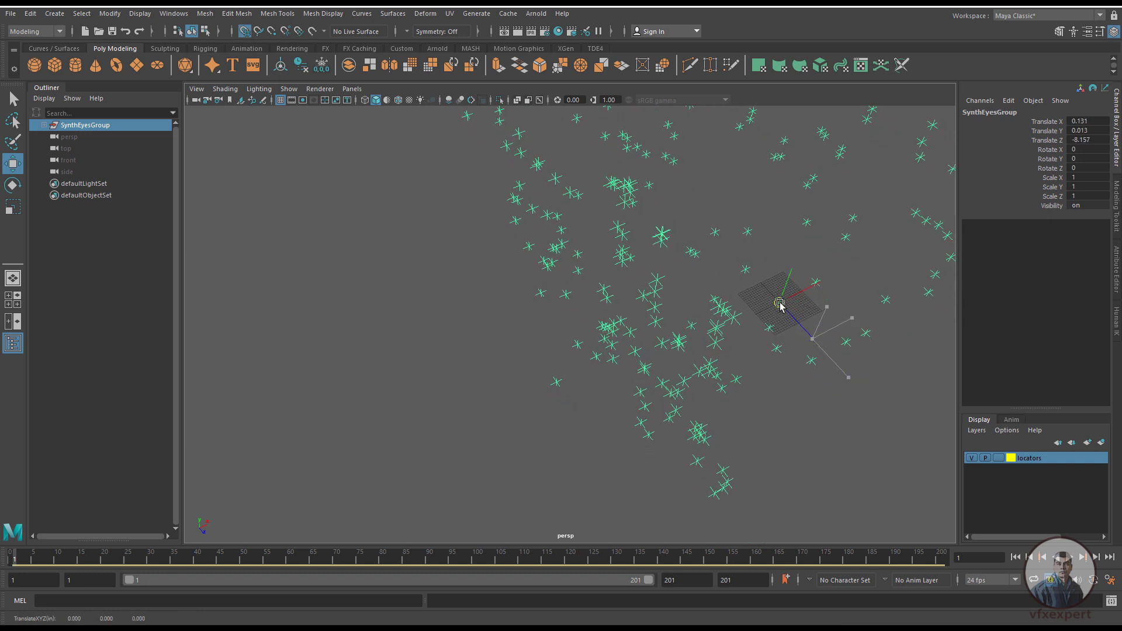
Step: Look through Camera01 again and scrub the full timeline to check the track, finishing at frame 1
left_click(352, 88)
mouse_move(425, 100)
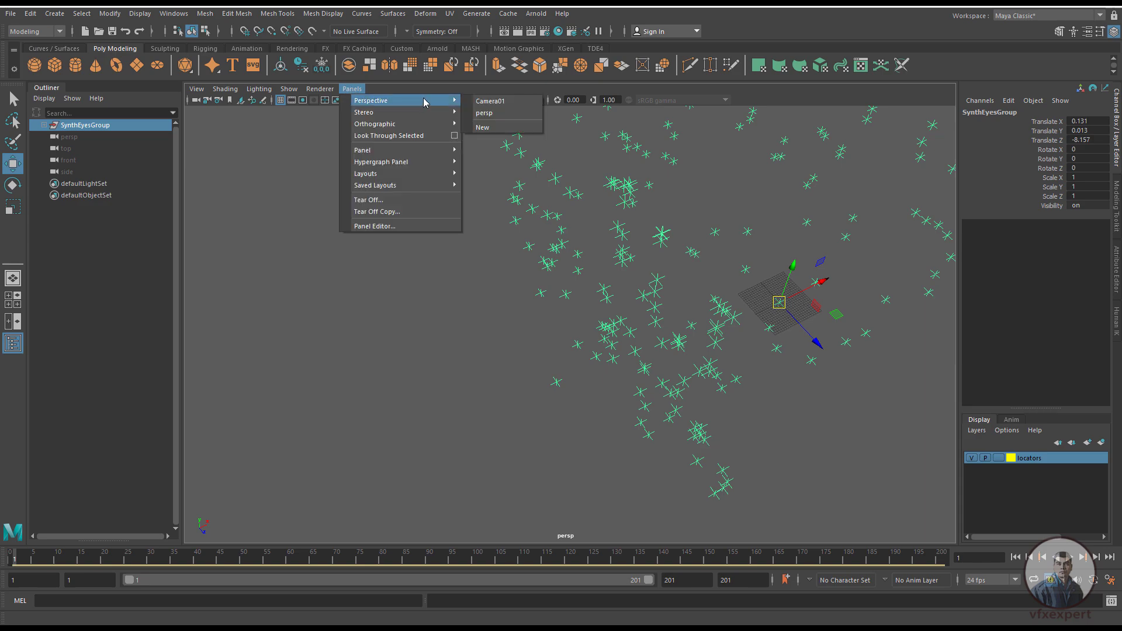
left_click(490, 101)
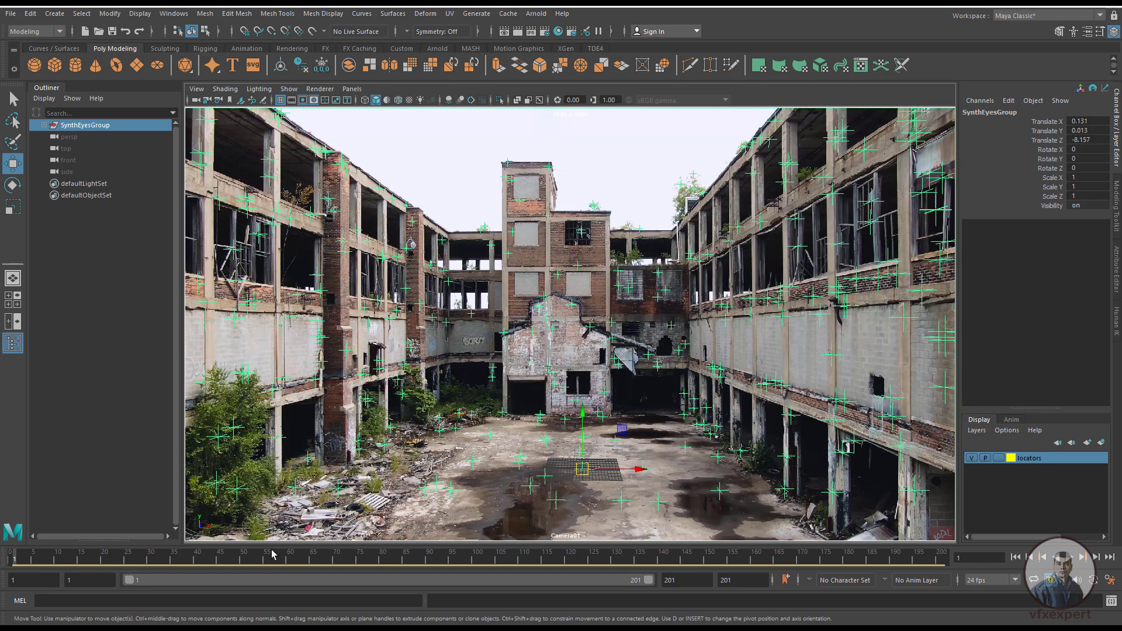
left_click_drag(135, 559, 937, 559)
left_click_drag(663, 532, 0, 506)
Step: Import the Human IK example character and delete its Hips skeleton, leaving only Dummy_Mesh in the Dummy group
left_click(1116, 329)
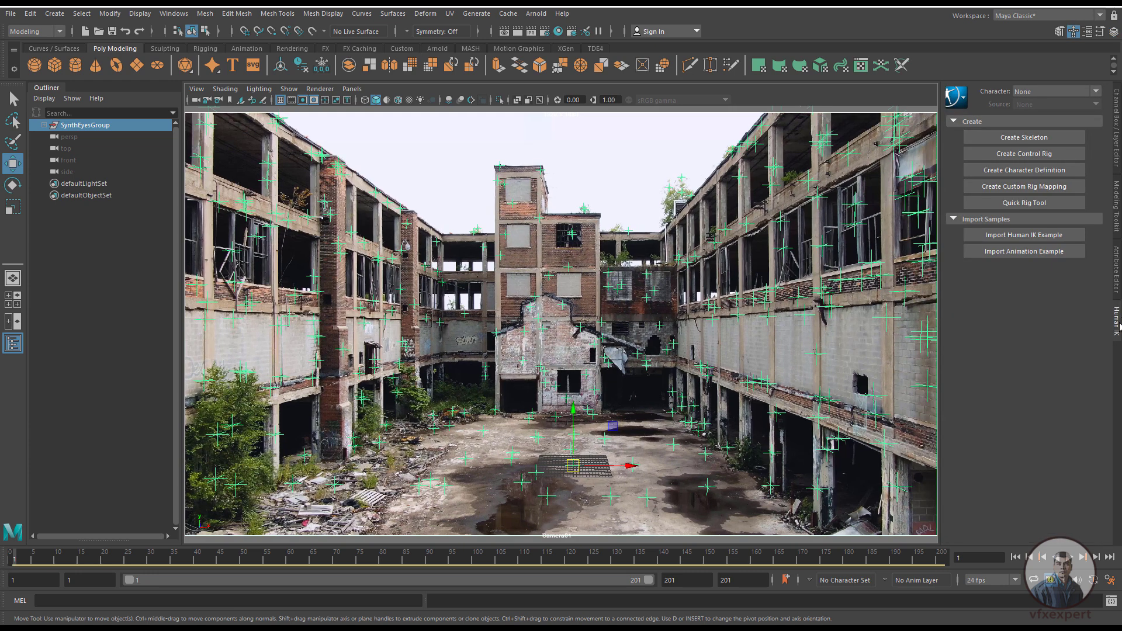
left_click(1026, 236)
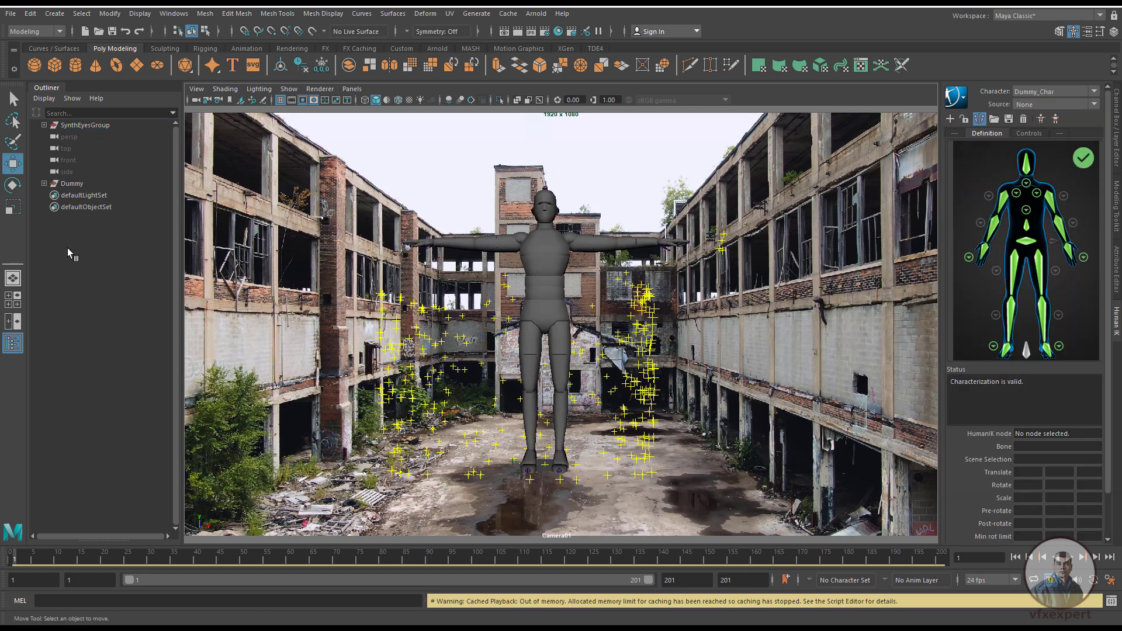
left_click(44, 184)
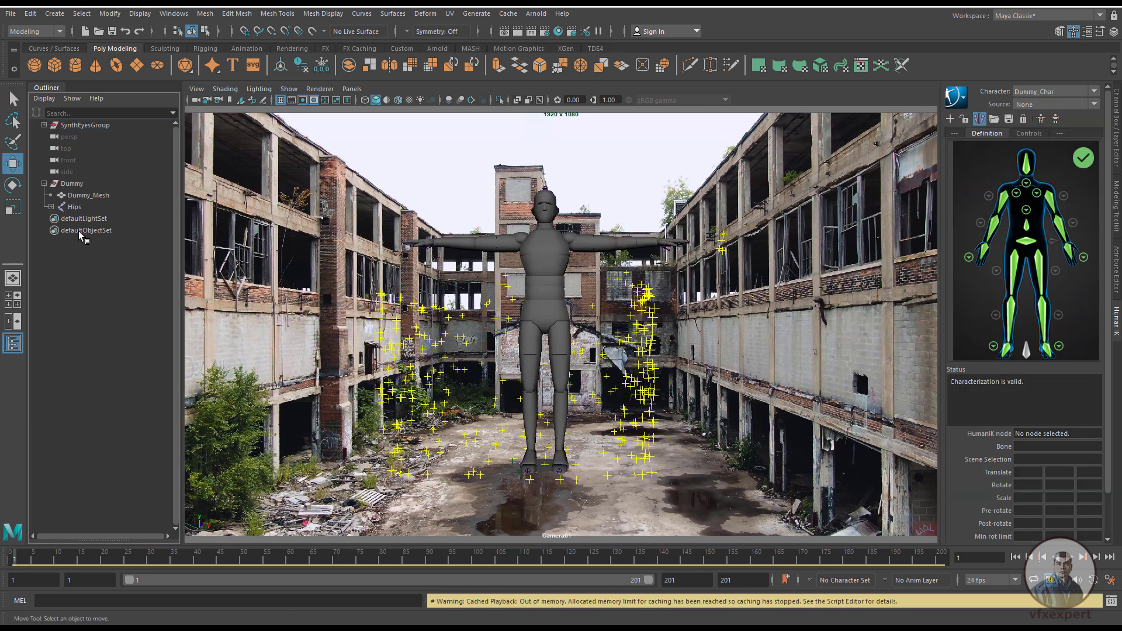
left_click(75, 208)
key("Delete")
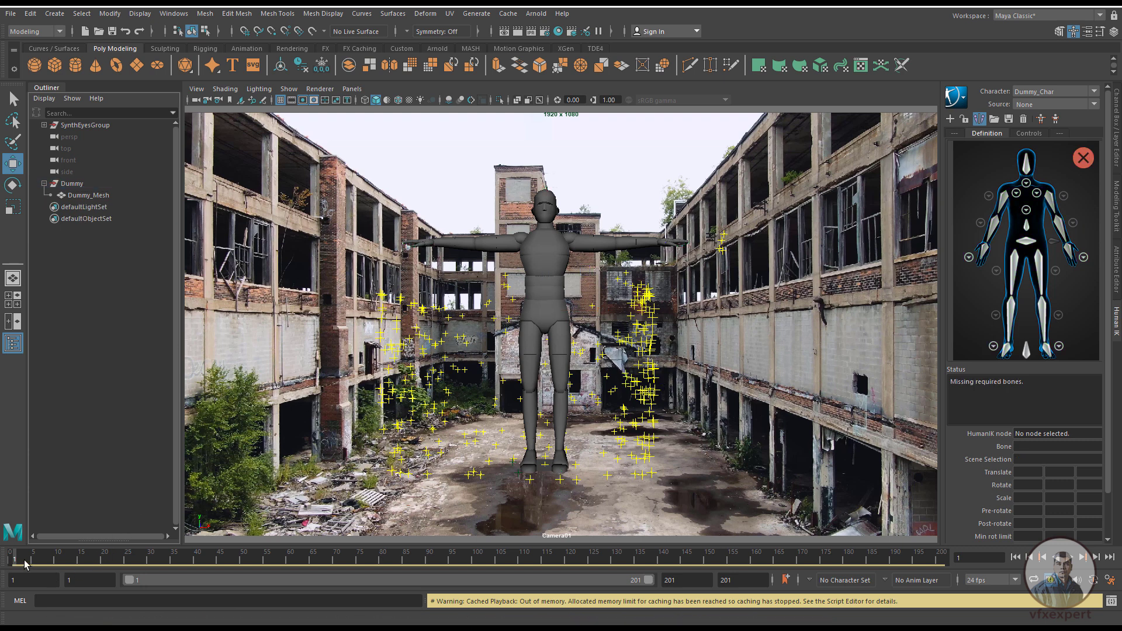
Step: Scale SynthEyesGroup uniformly to 8.5 so the character fits the building, and scrub the timeline to check it
left_click_drag(53, 563, 0, 555)
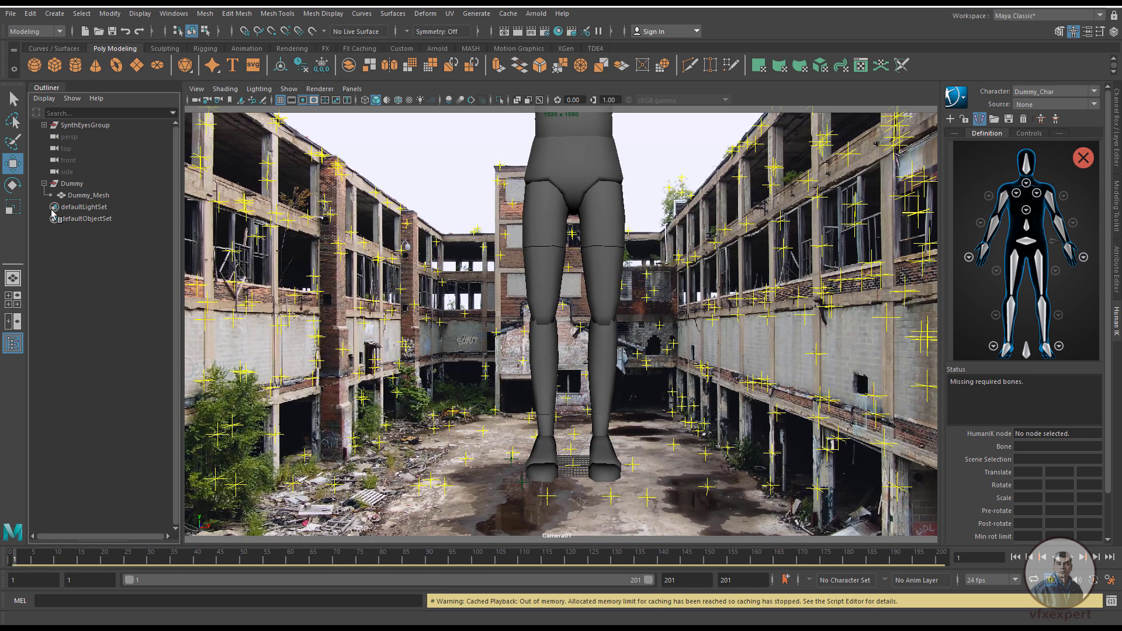
left_click(45, 185)
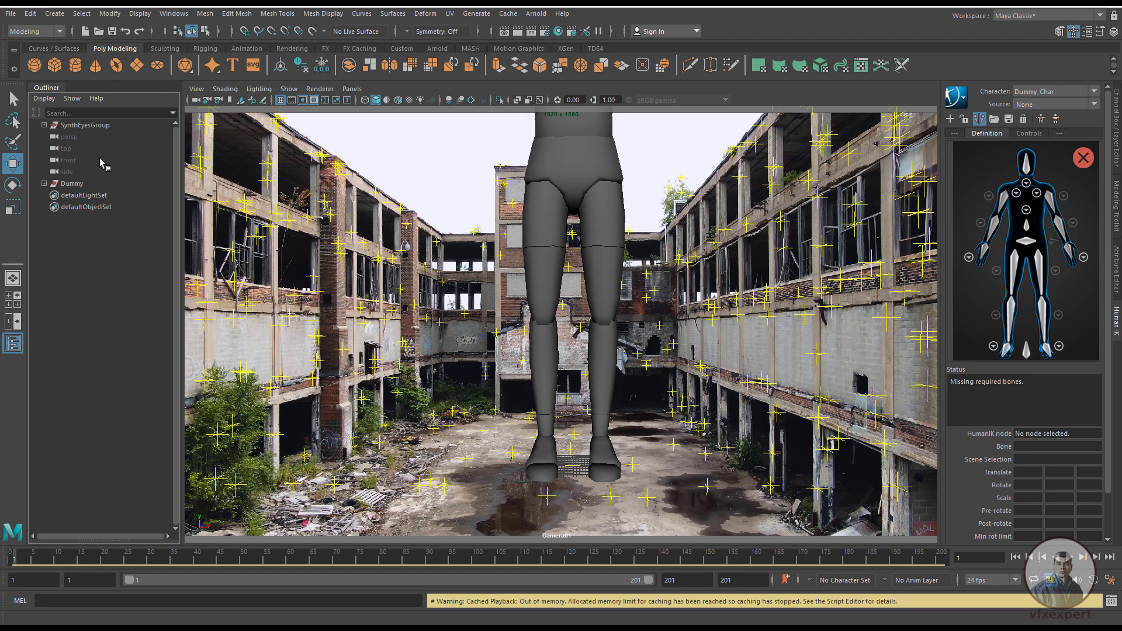
left_click(100, 126)
left_click(1116, 158)
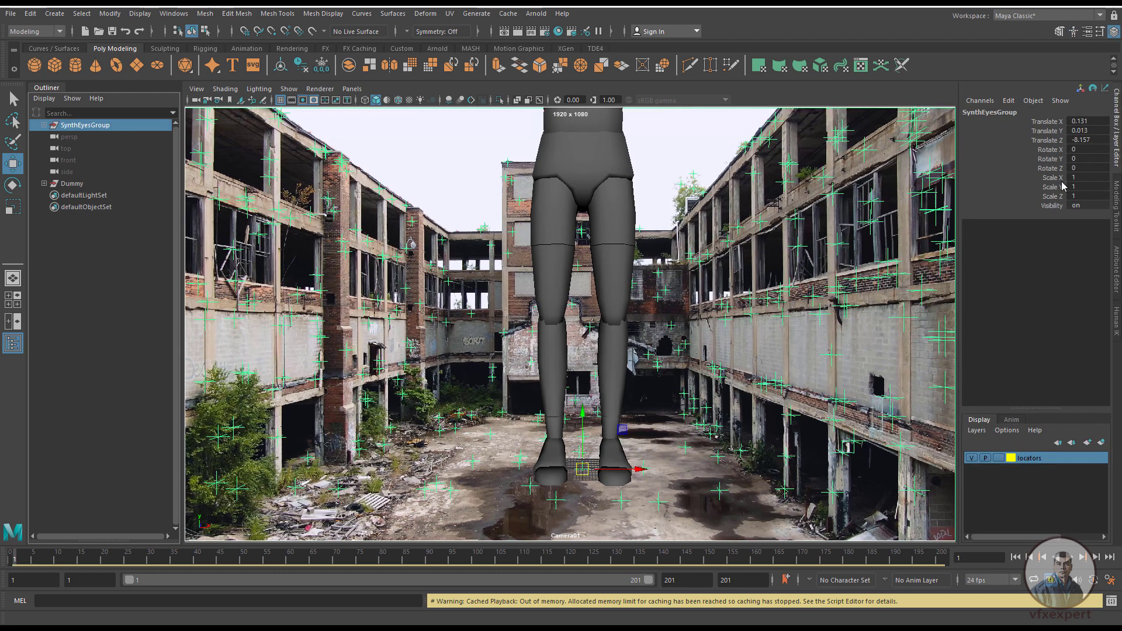
left_click_drag(1052, 178, 1054, 199)
middle_click_drag(803, 391, 847, 389)
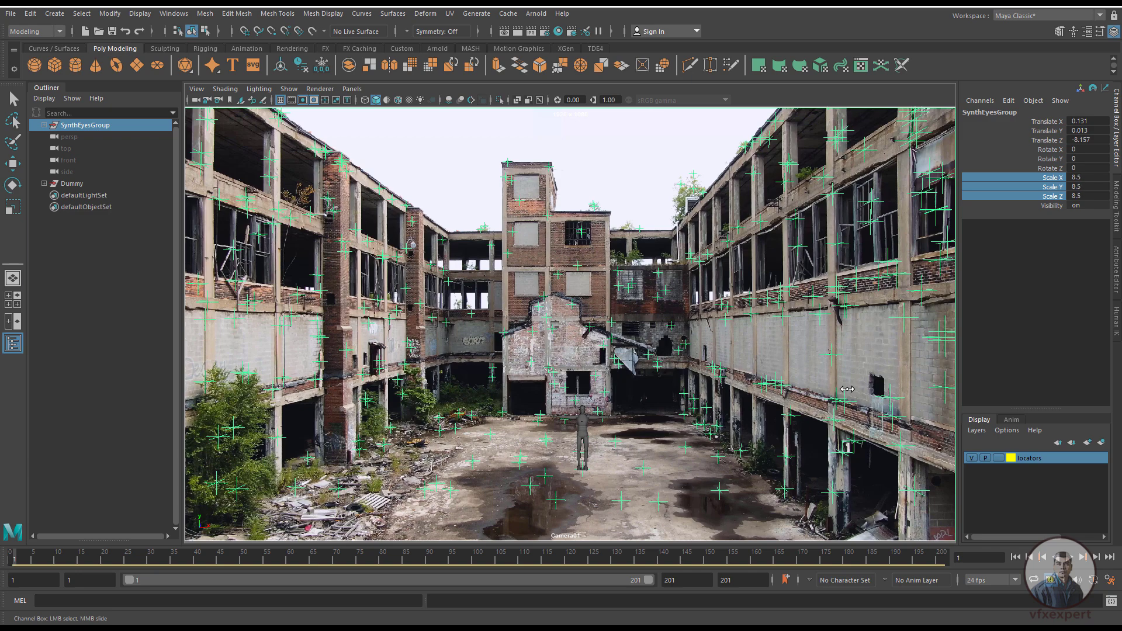
left_click(577, 281)
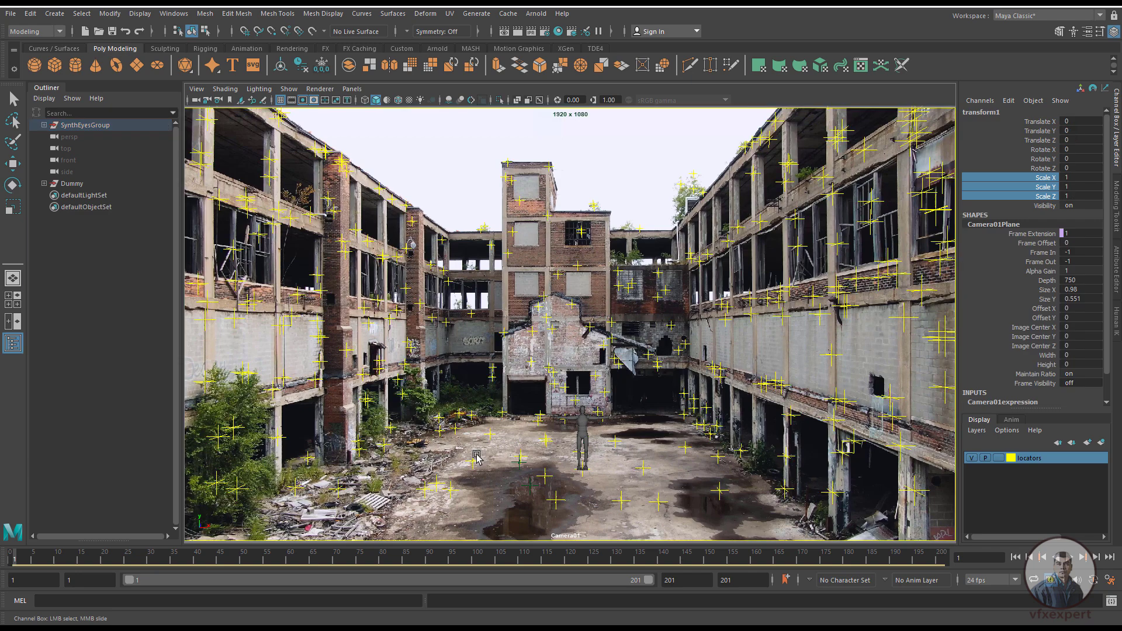
left_click_drag(92, 558, 2, 511)
Step: Create a polygon plane, scale it uniformly to about 440, and display the view in wireframe
left_click(137, 65)
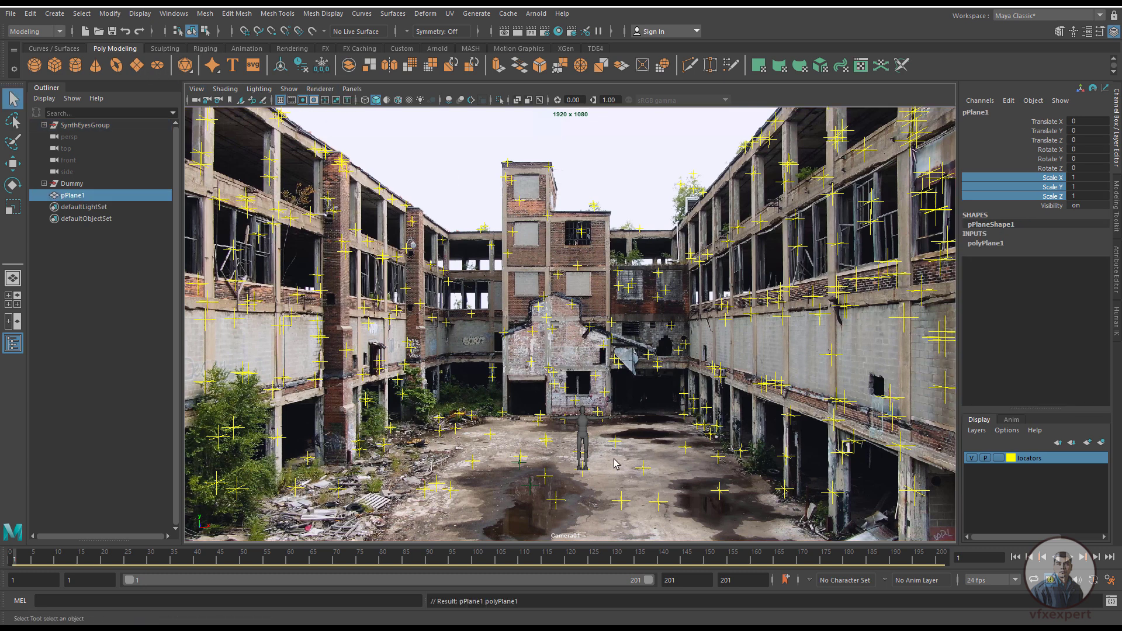
key("r")
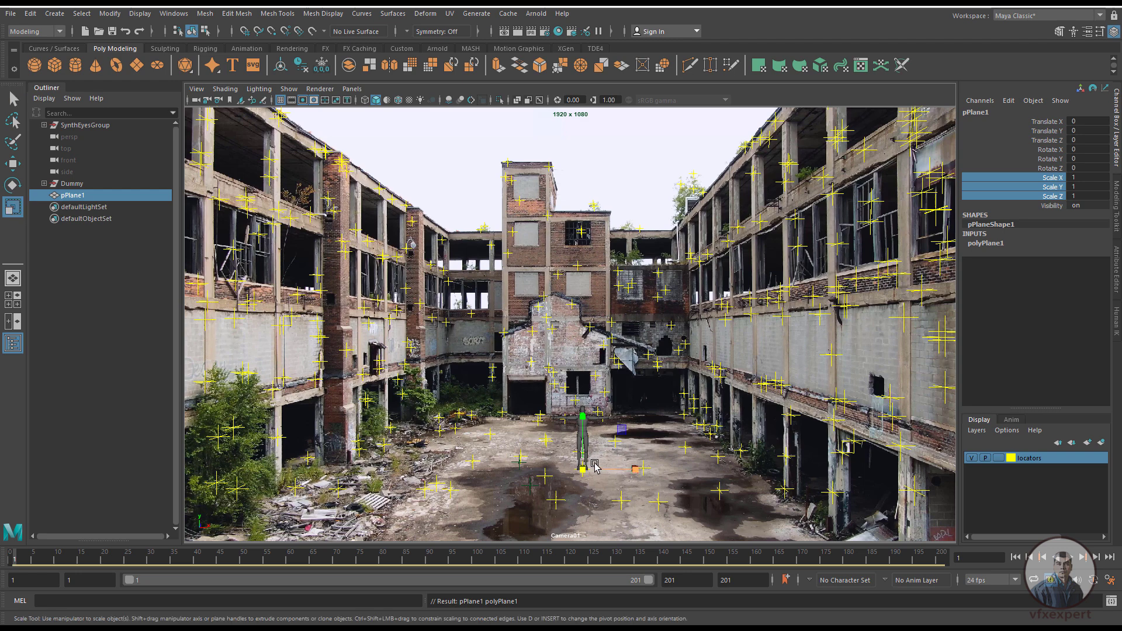
left_click_drag(583, 469, 836, 572)
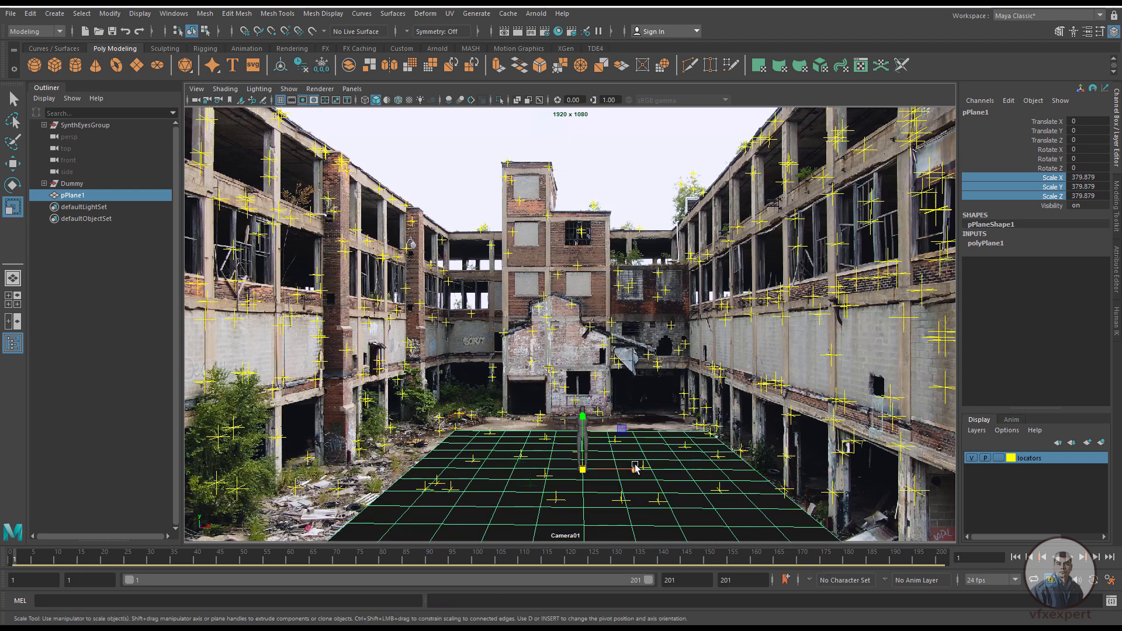
key("4")
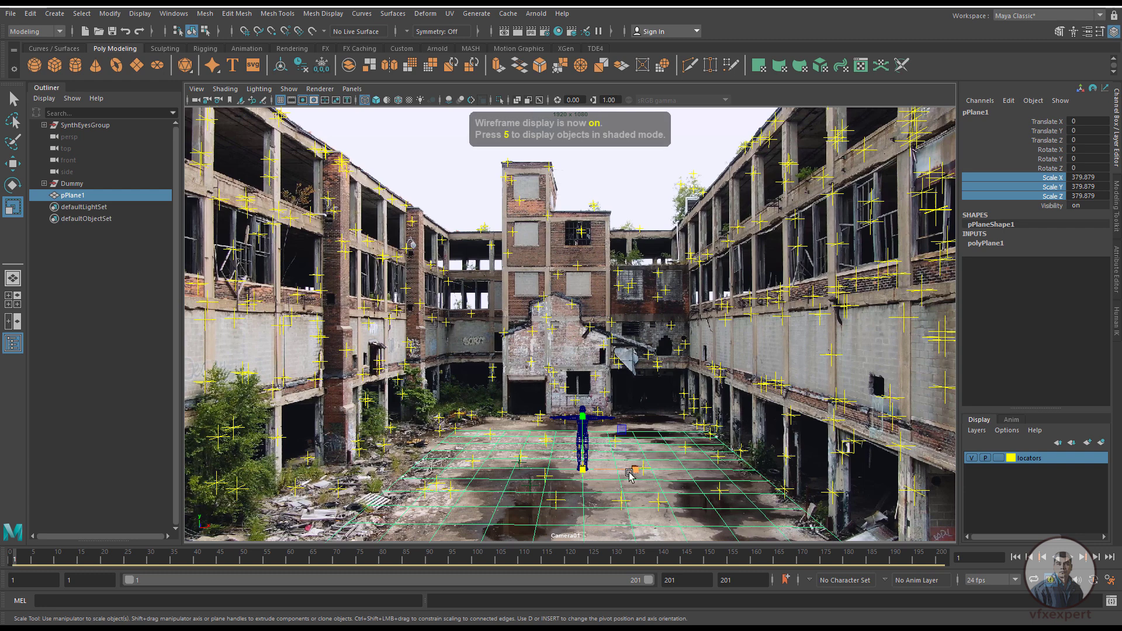
left_click_drag(583, 471, 623, 502)
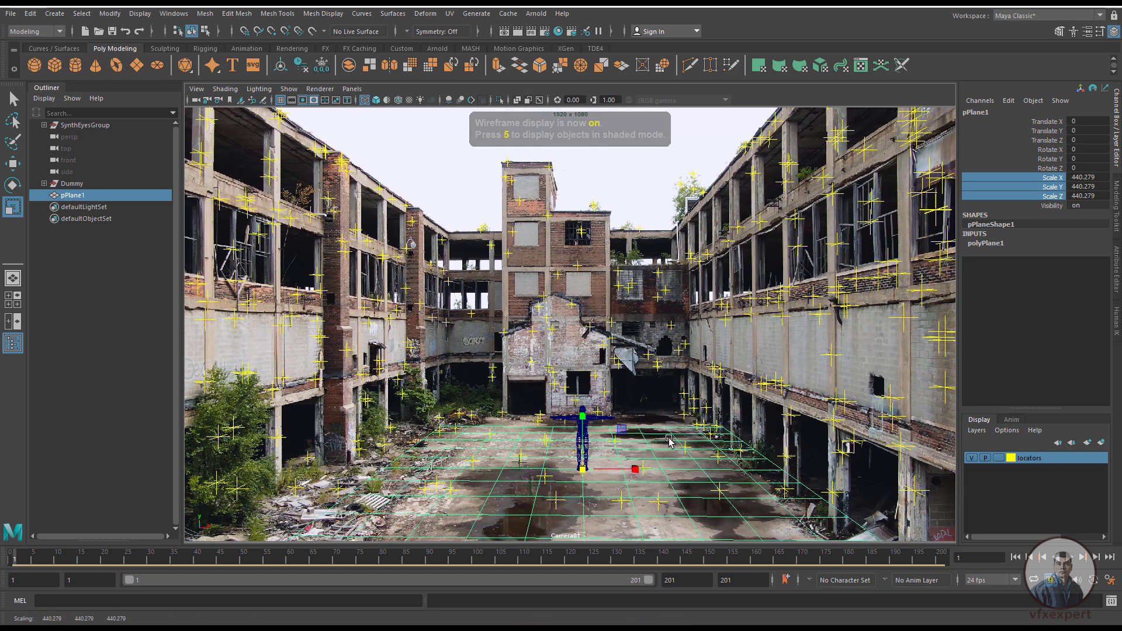
Step: Set the plane's pivot at its far right corner and move that corner onto the tracker by the right wall
key("w")
key("d")
left_click_drag(582, 467, 683, 414)
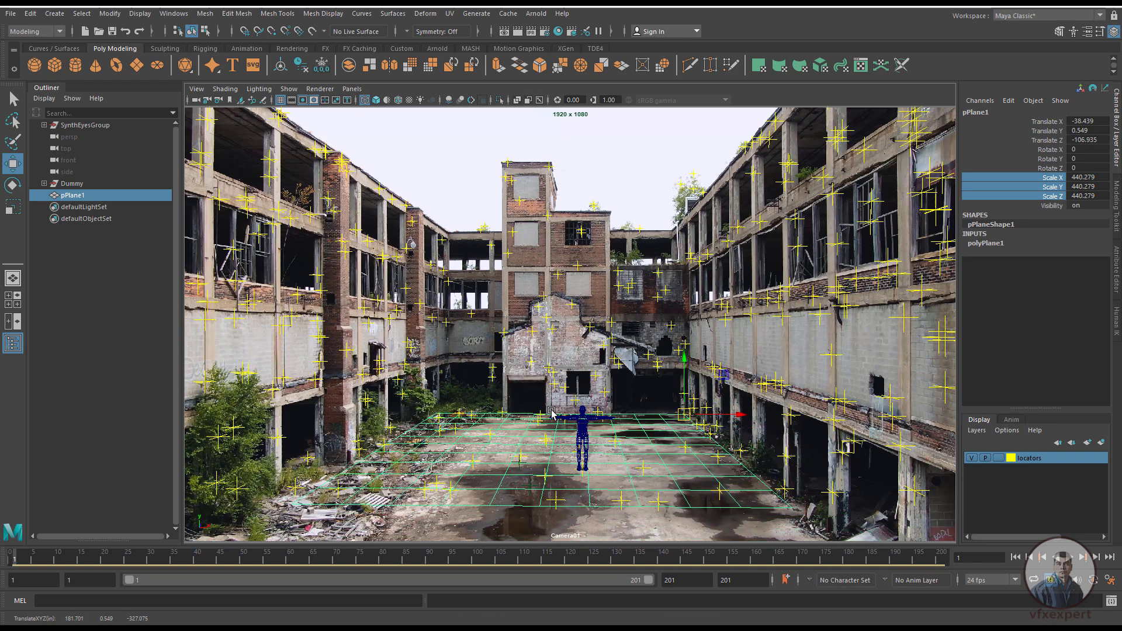
Step: Stretch the plane toward the camera to a Scale Z of about 648
key("r")
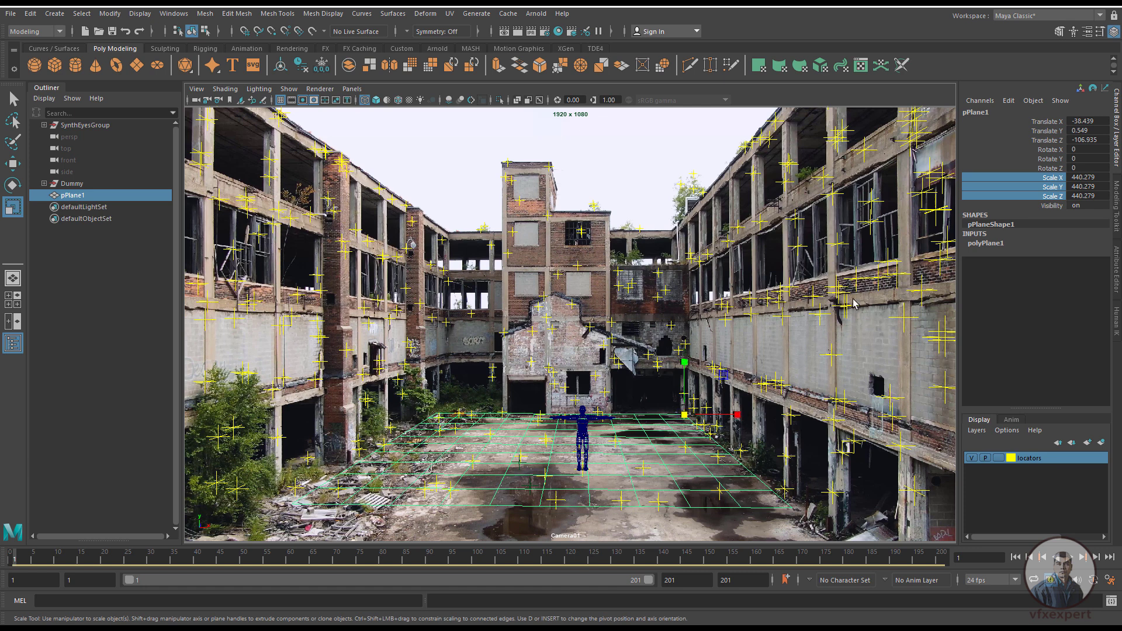
key("e")
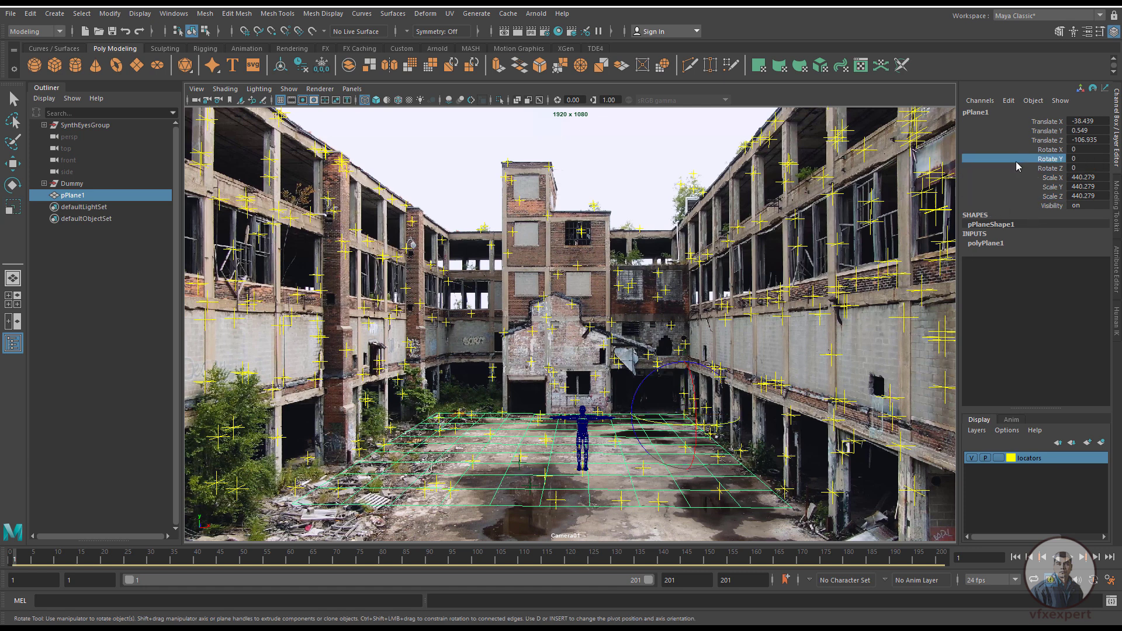
left_click(1054, 197)
middle_click_drag(652, 357, 659, 386)
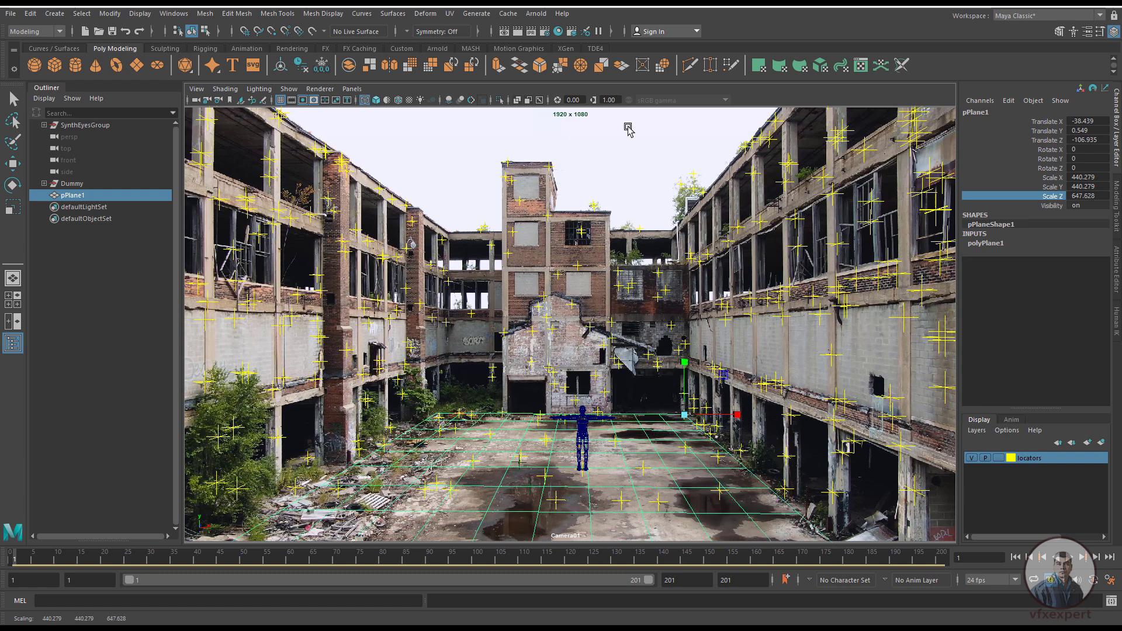
Step: Switch to the persp view and frame the plane together with the character and trackers
left_click(352, 90)
mouse_move(403, 105)
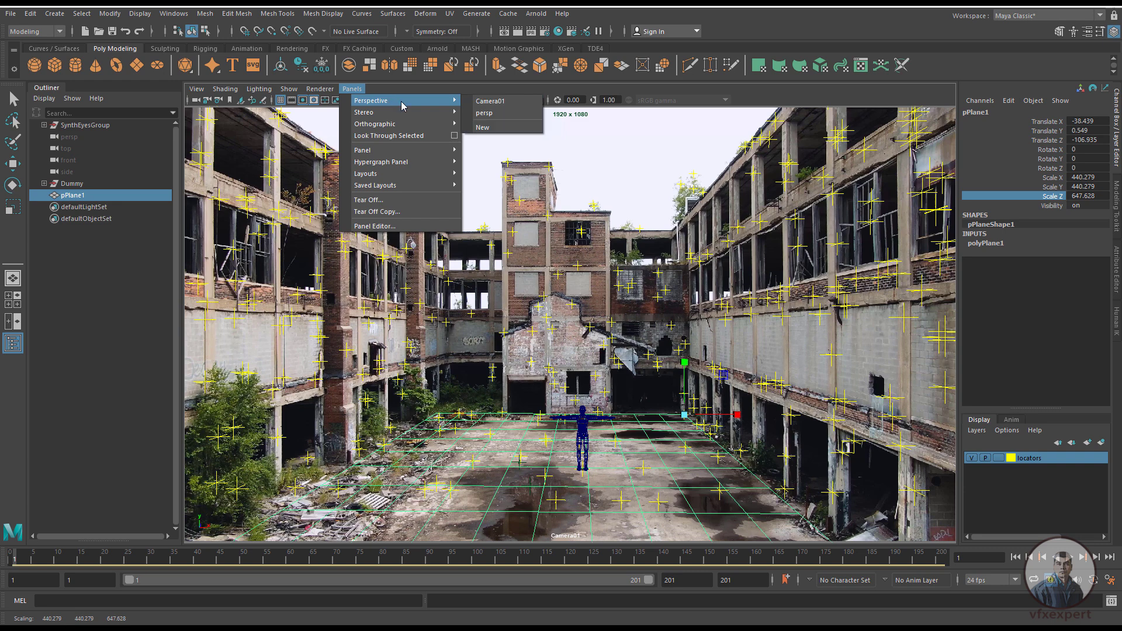
left_click(506, 117)
key("a")
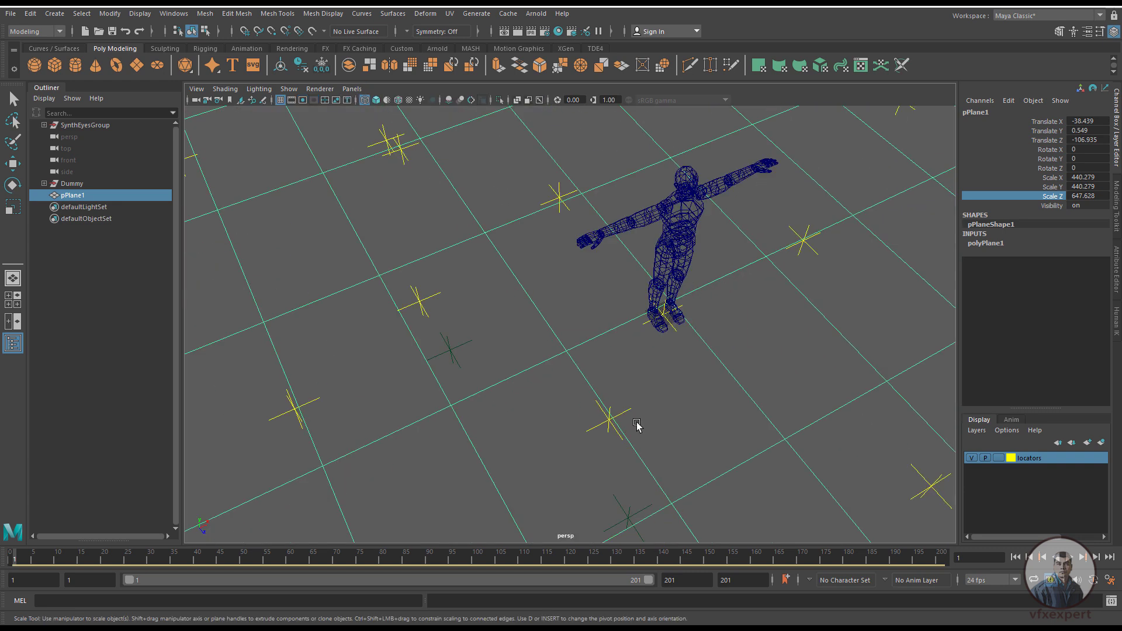
key("f")
key("a")
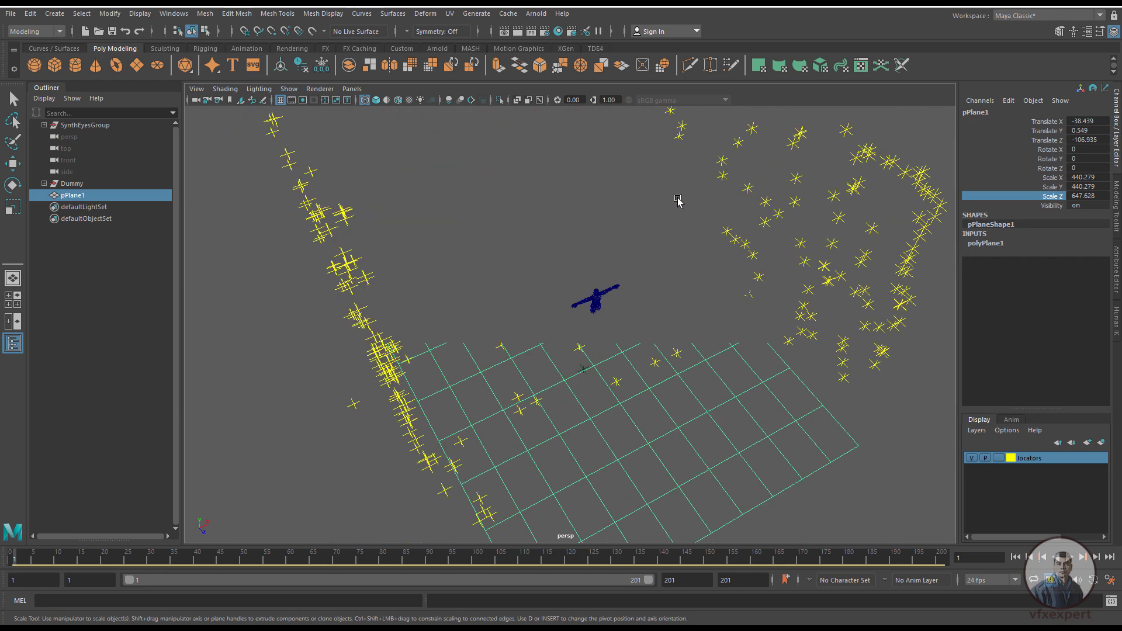
Step: Select Camera01 inside SynthEyesGroup and examine the clip plane settings in its shape attributes
left_click(105, 246)
left_click(44, 124)
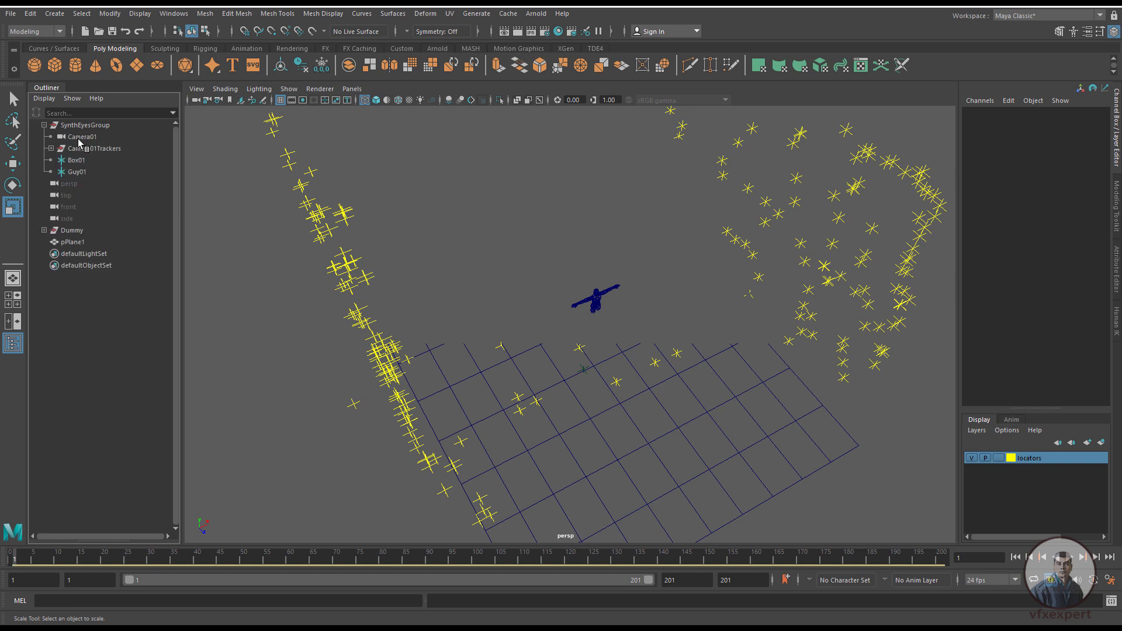
left_click(80, 136)
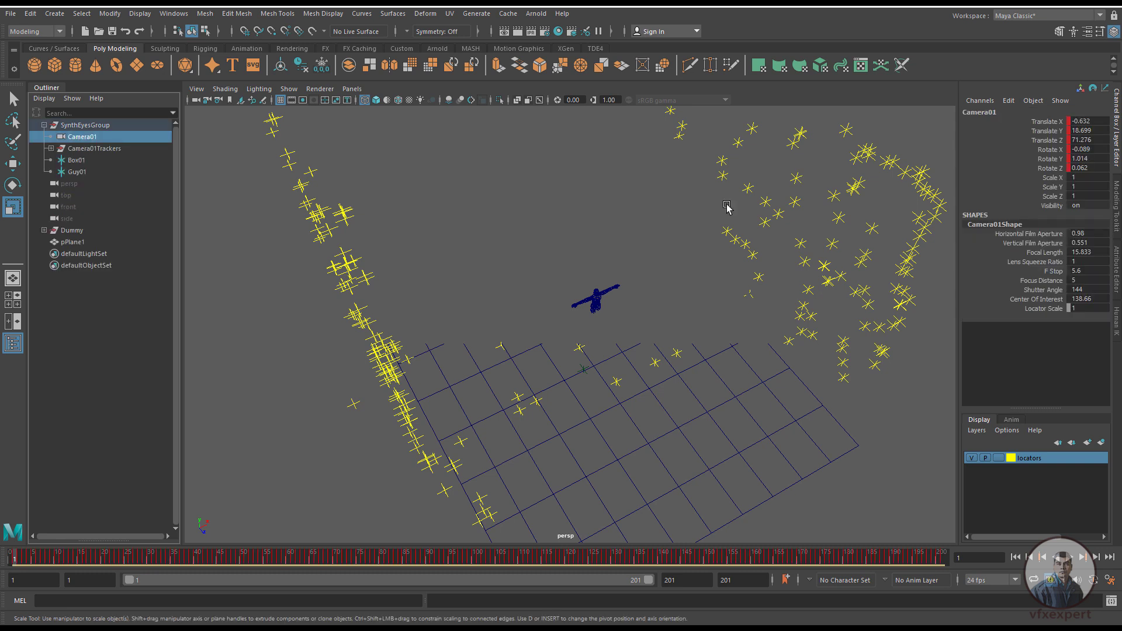
left_click(1118, 269)
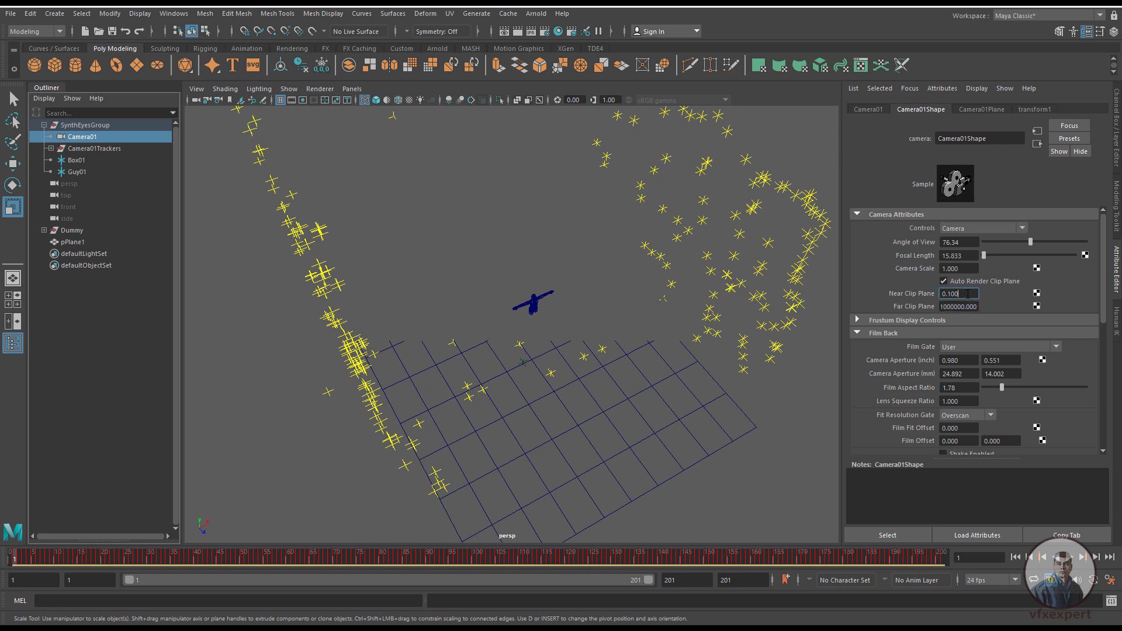
left_click(773, 441)
Step: Set the persp camera's far clip plane to 1000000 and inspect the scene around the plane
scroll(634, 433, "down", 3)
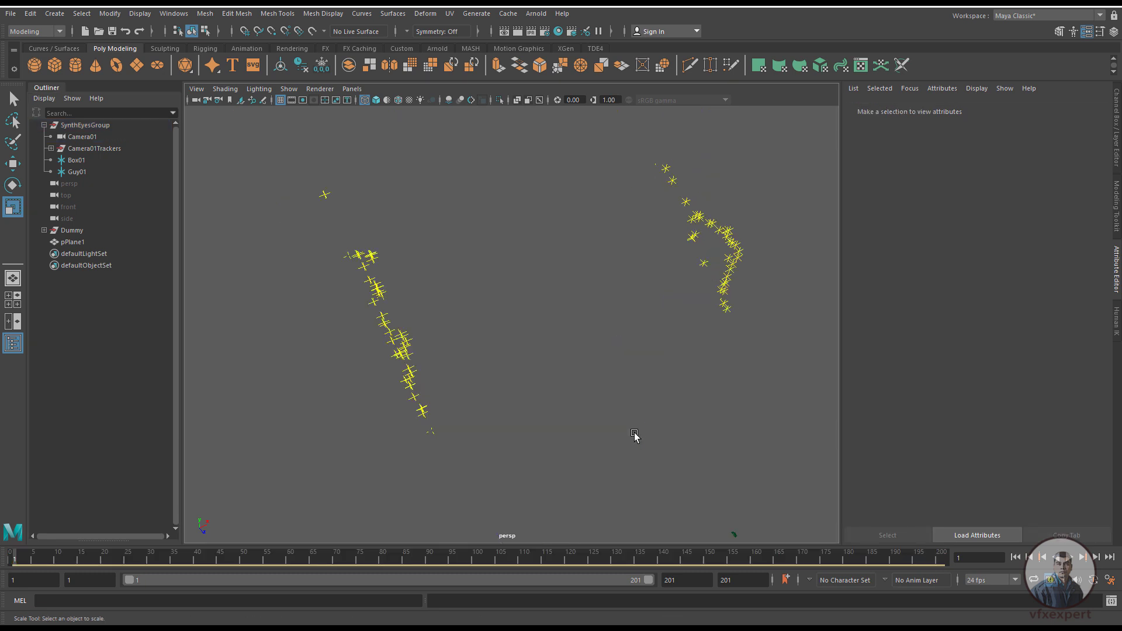
left_click_drag(666, 461, 674, 396, "alt")
right_click_drag(674, 395, 724, 448, "alt")
left_click_drag(723, 447, 634, 389, "alt")
left_click(196, 100)
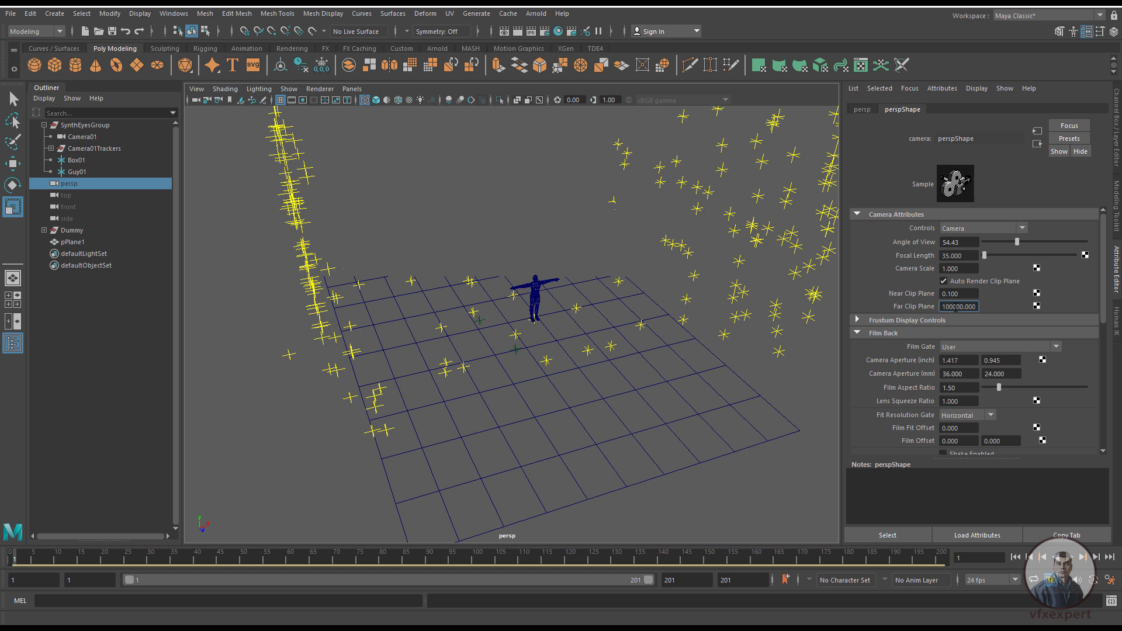
key("Return")
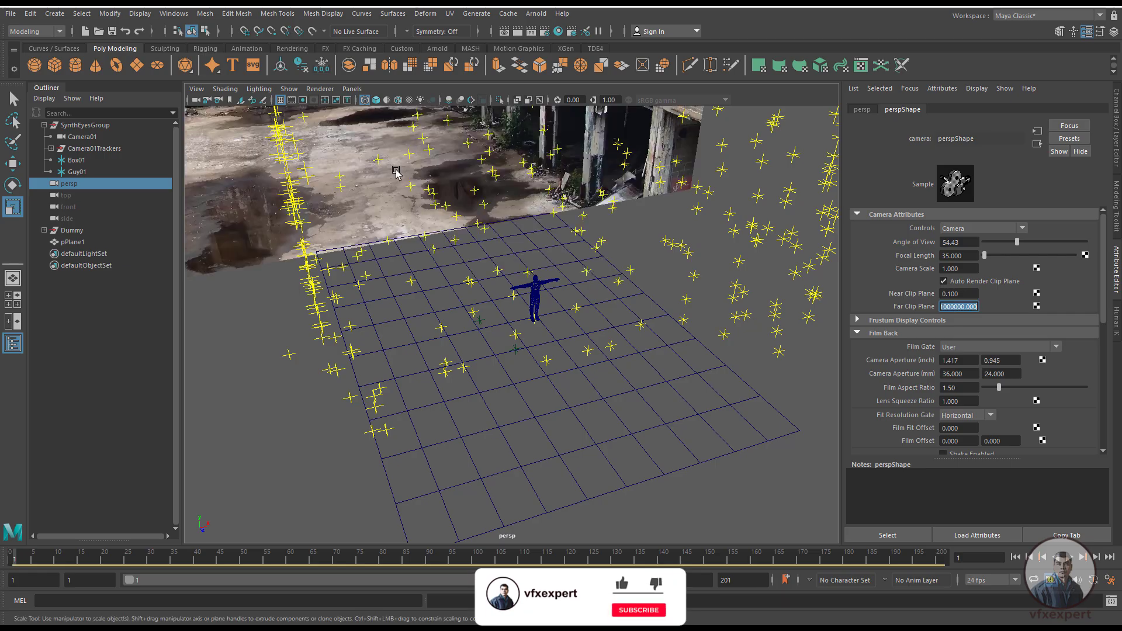
left_click(529, 465)
left_click_drag(529, 466, 562, 447, "alt")
right_click_drag(533, 400, 585, 465, "alt")
left_click_drag(585, 467, 672, 463, "alt")
Step: Look through Camera01, scrub the timeline, and play back the shot to check the plane and character against the footage
left_click(351, 89)
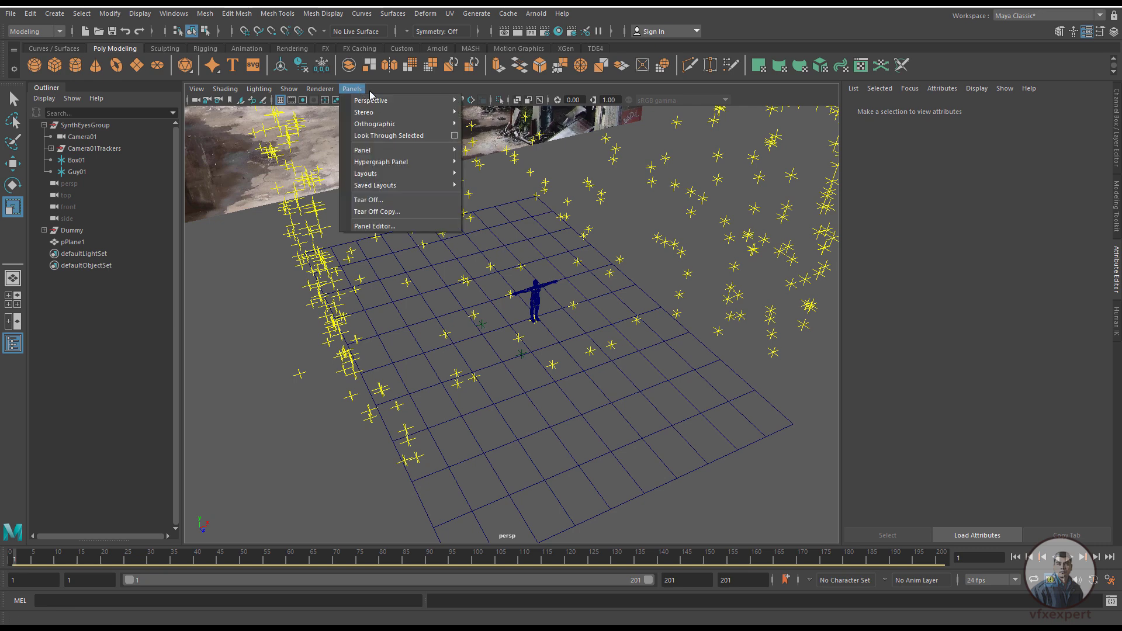
mouse_move(423, 103)
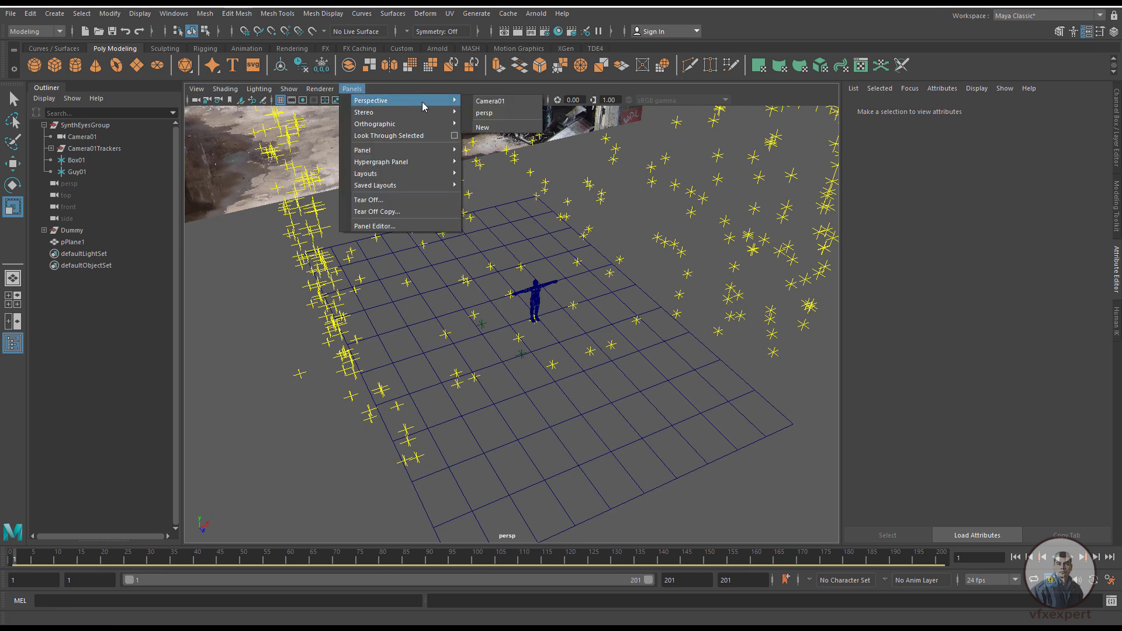
left_click(502, 103)
left_click(415, 190)
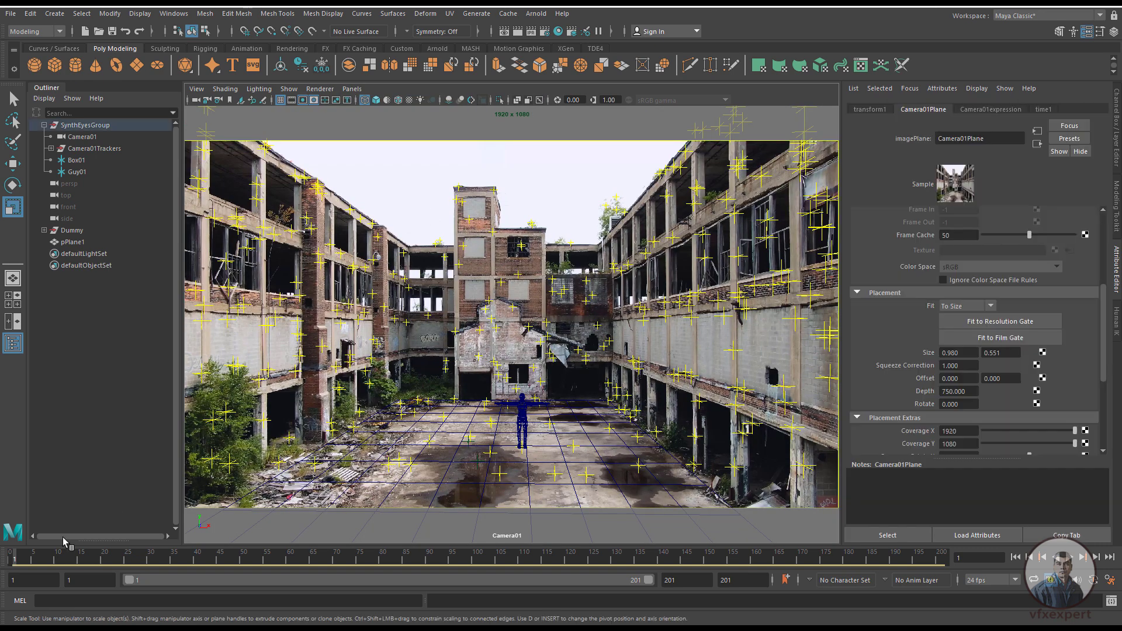
left_click_drag(91, 564, 2, 557)
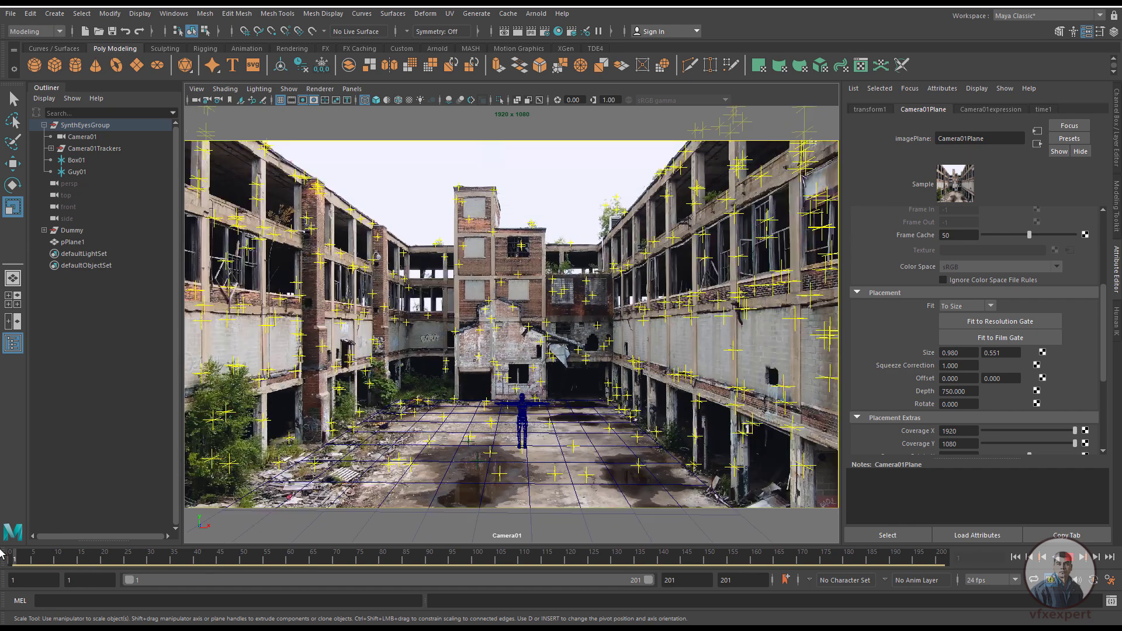
left_click(1070, 558)
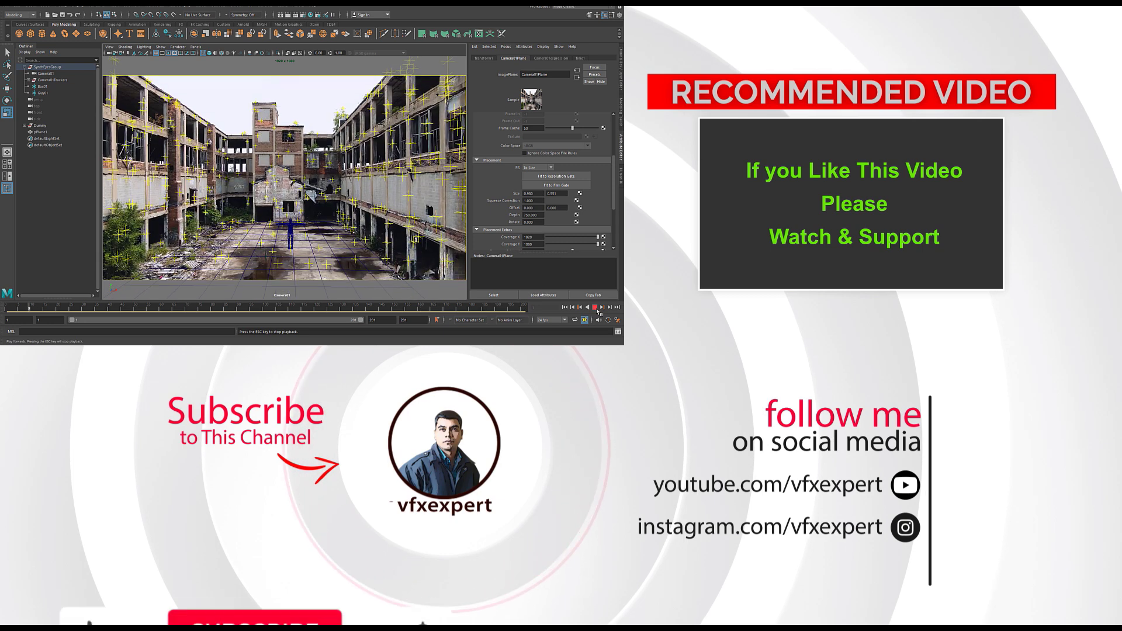
left_click(595, 308)
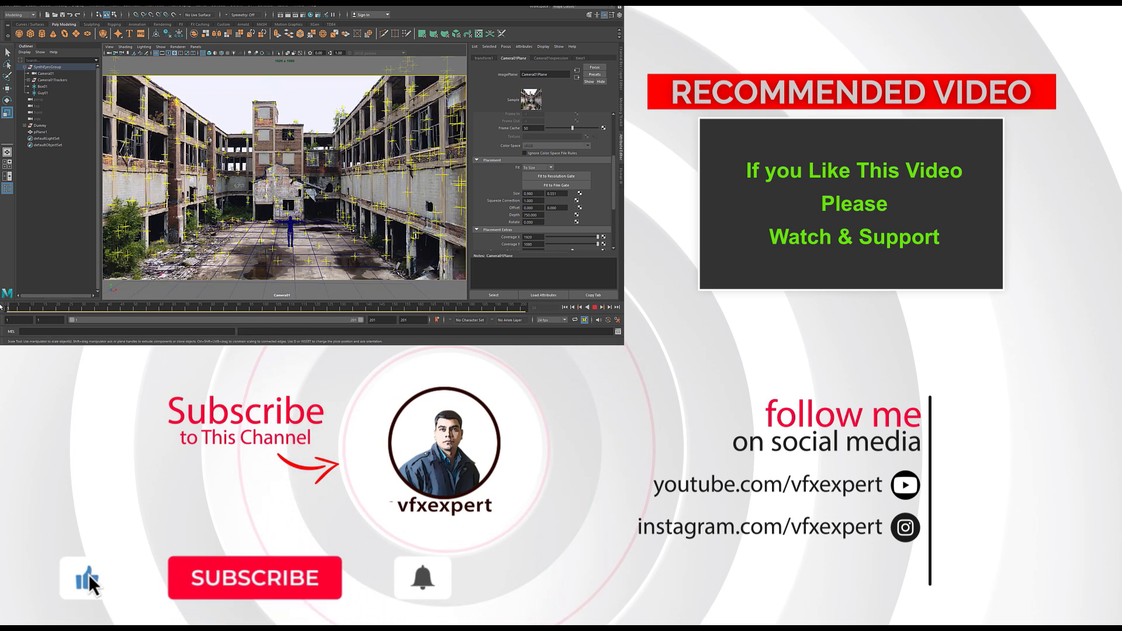